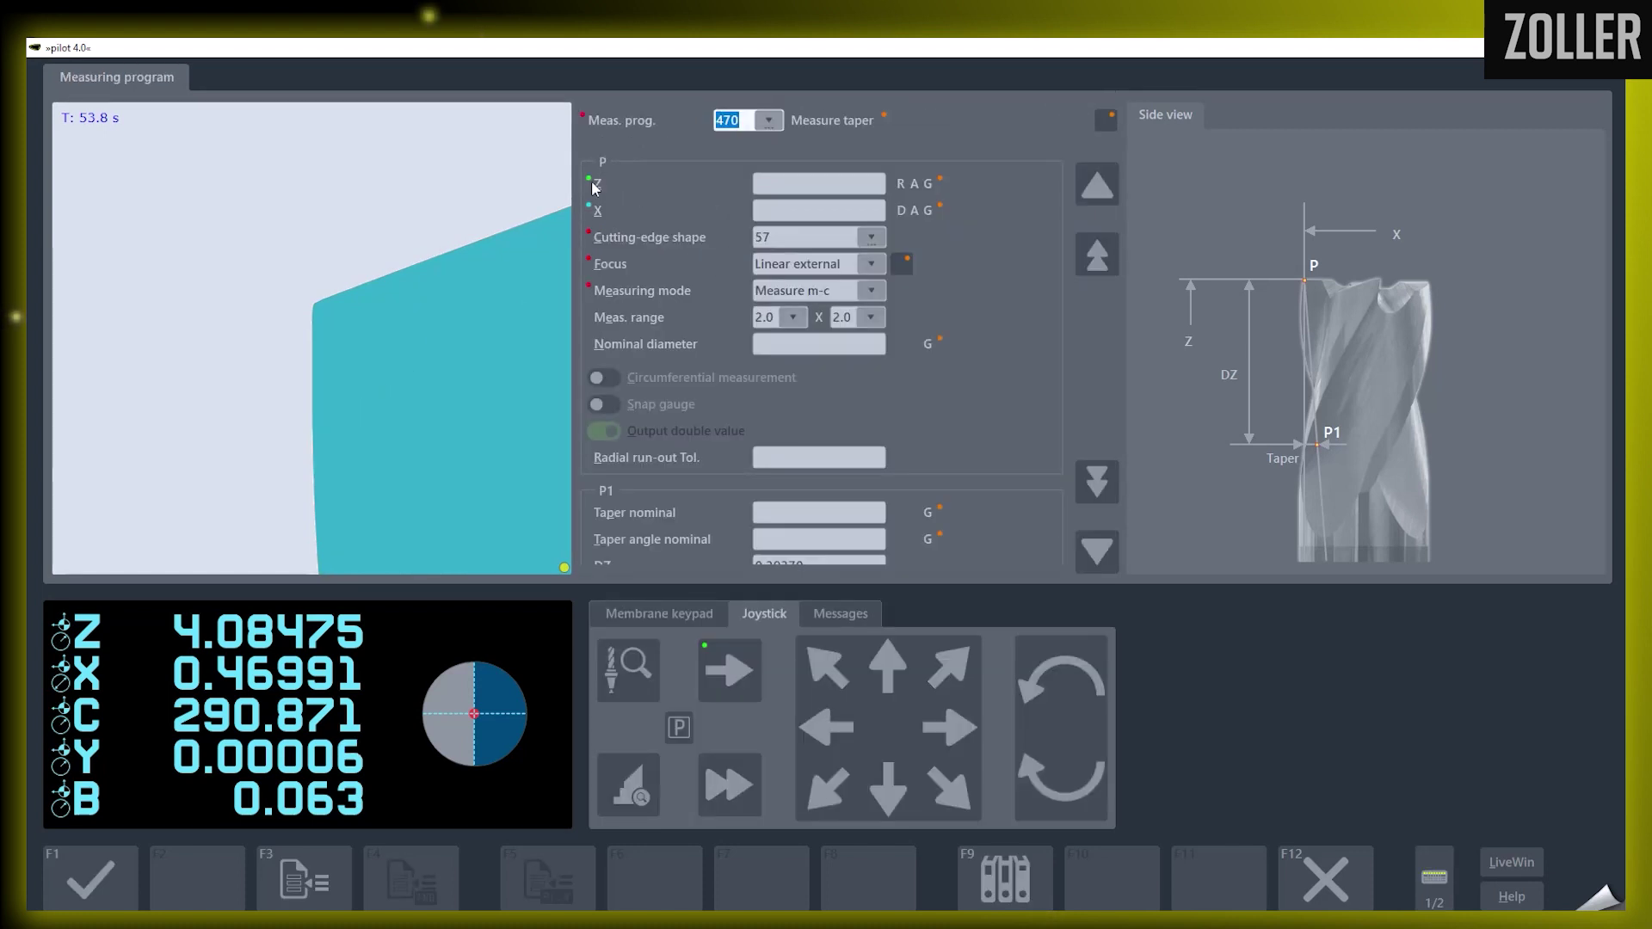
Adopt the current axis position as Z and X for point P and enable Snap gauge in the Measure taper program
click(597, 186)
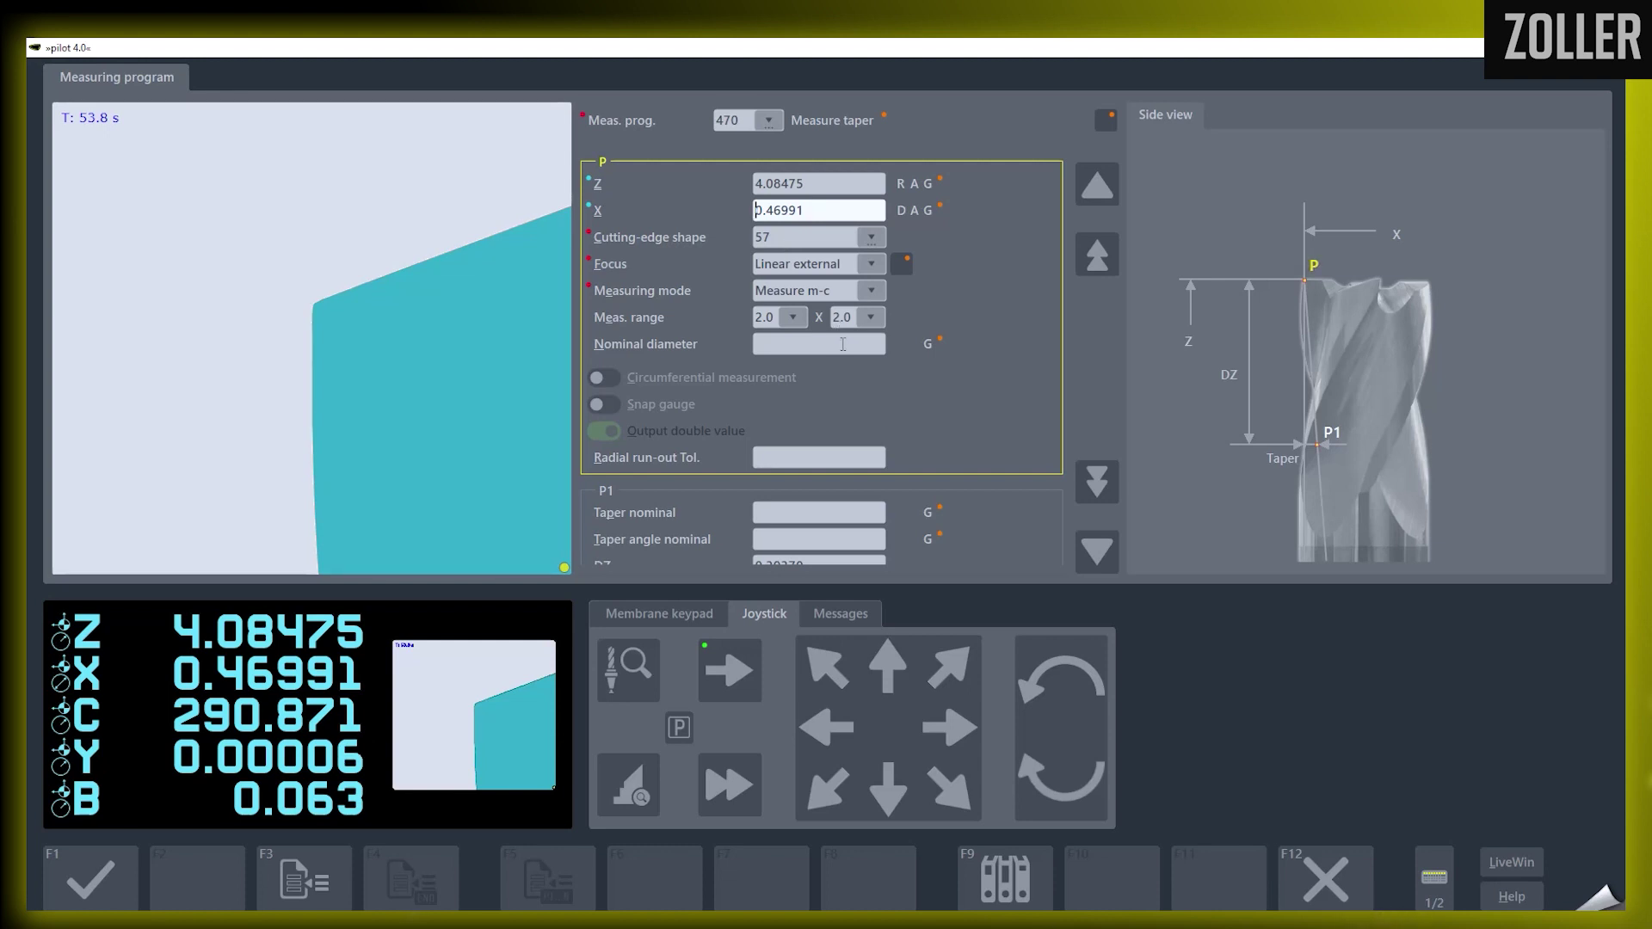
click(814, 344)
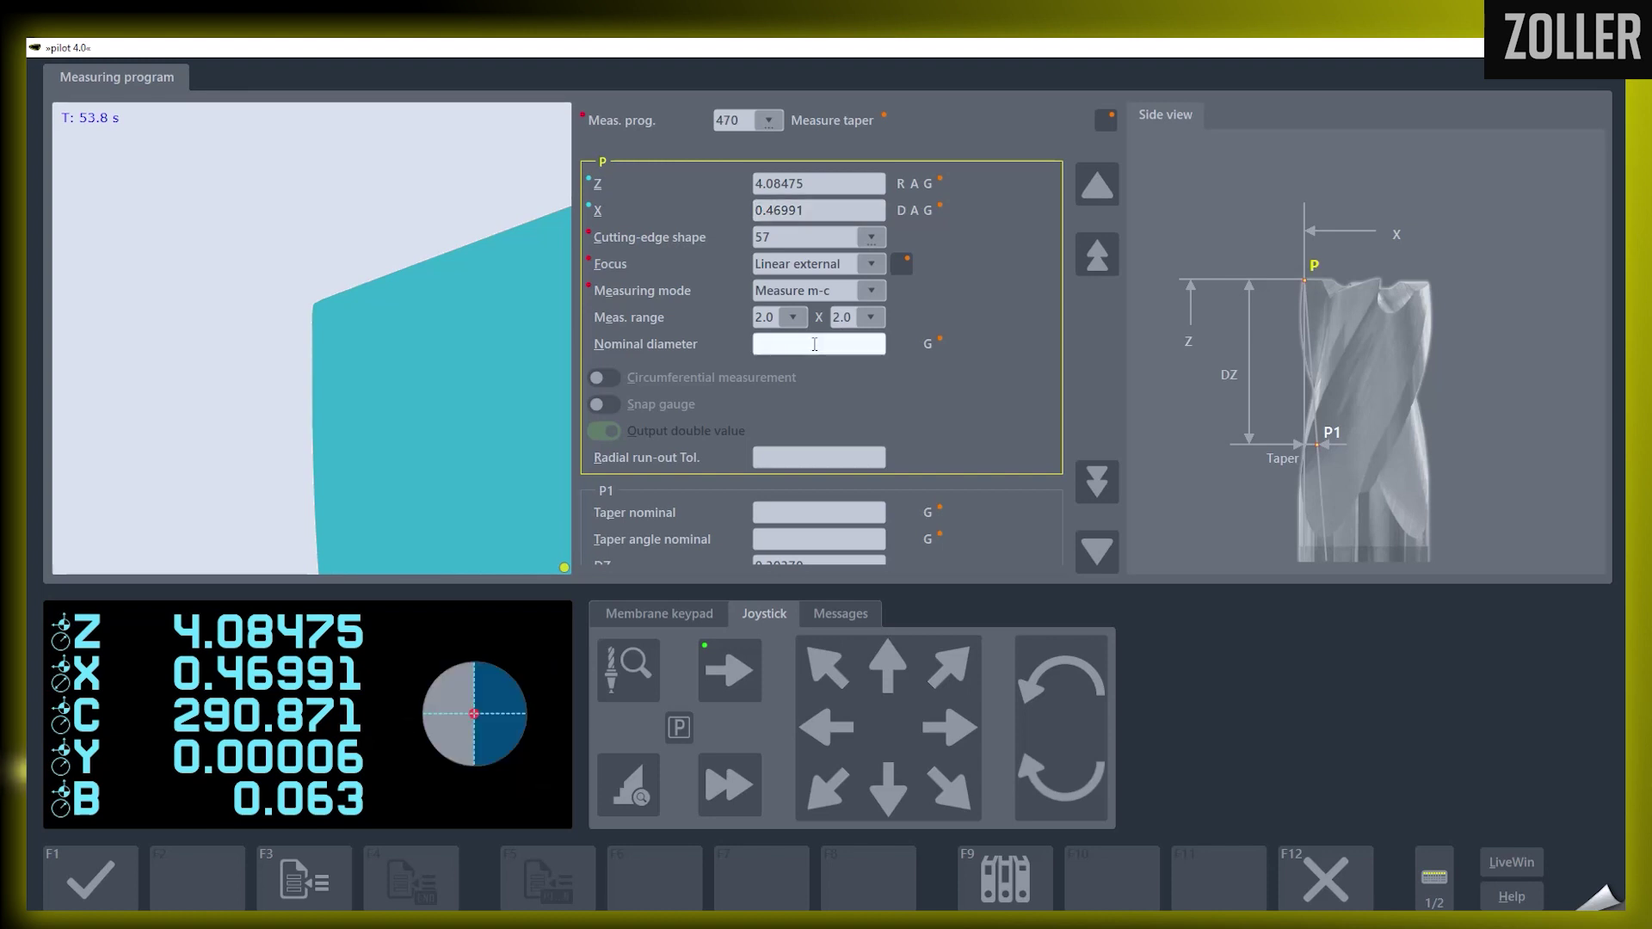
click(605, 404)
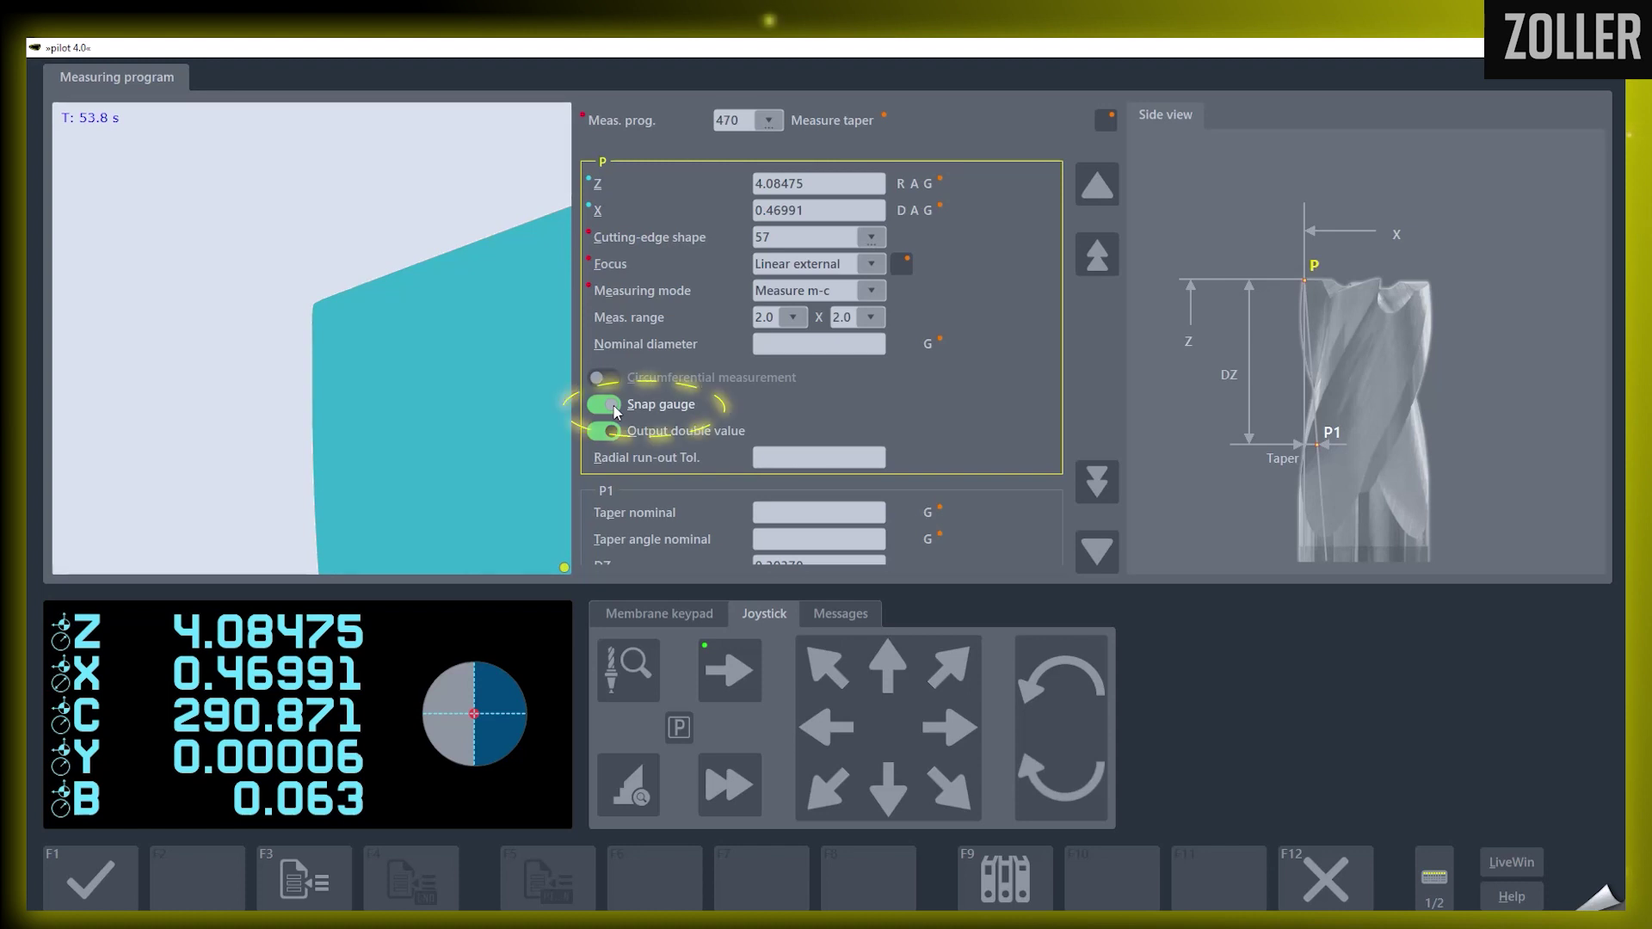
Set P1's nominal taper to 0.0005 with an upper tolerance of 0.0001 and a lower tolerance of -0.0001
click(1094, 555)
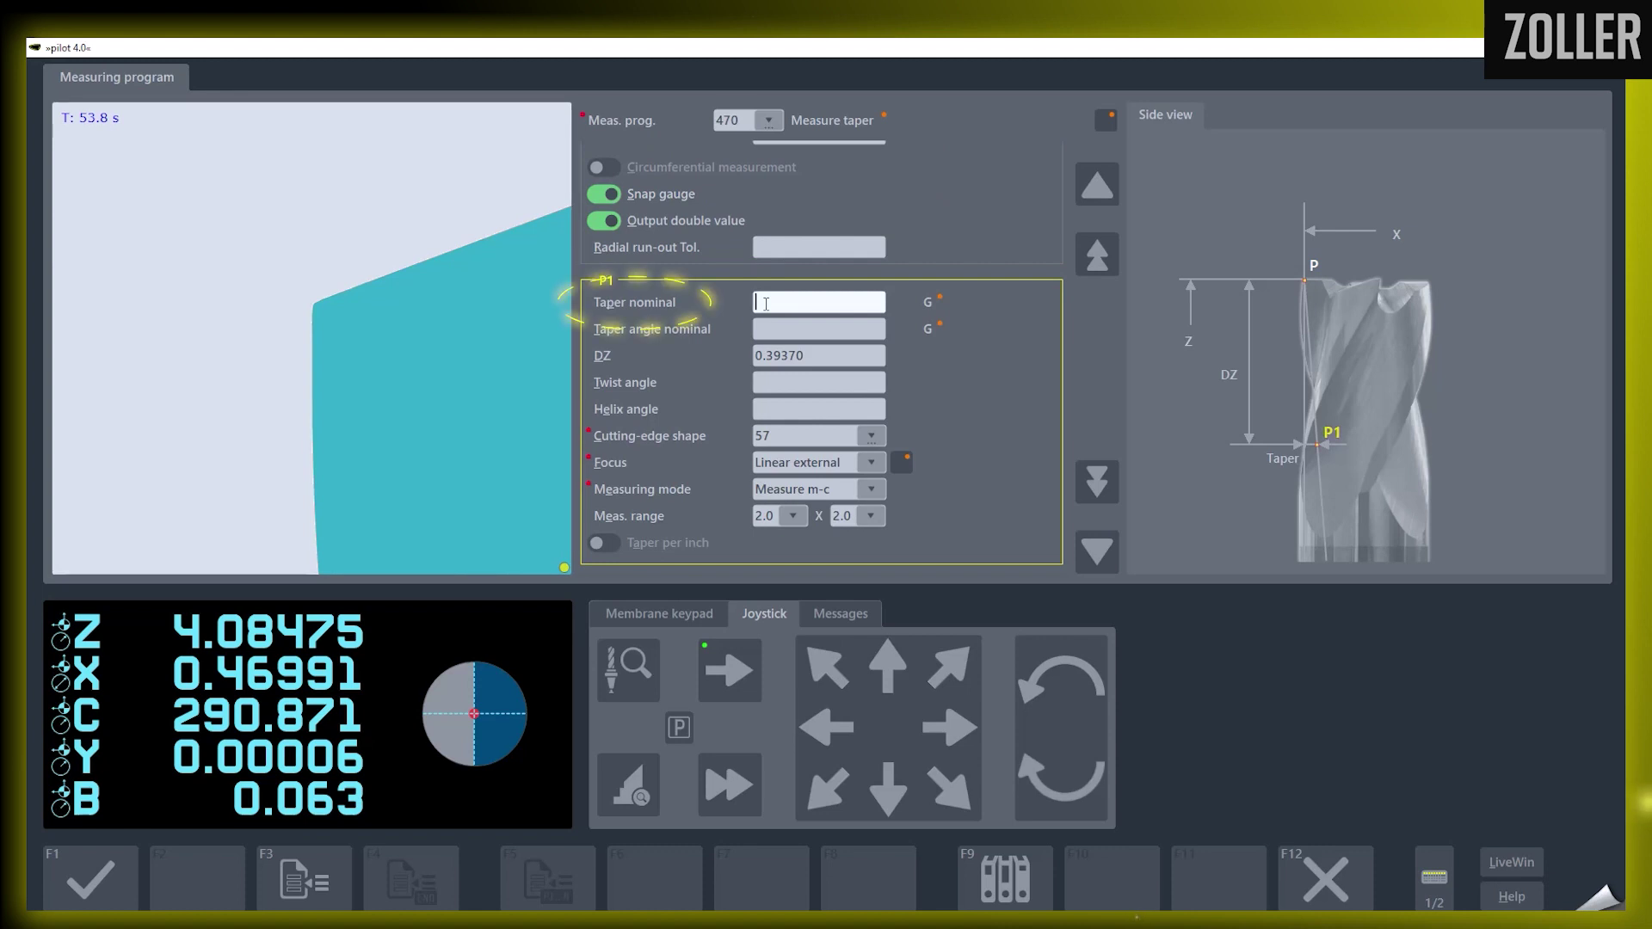
text(0)
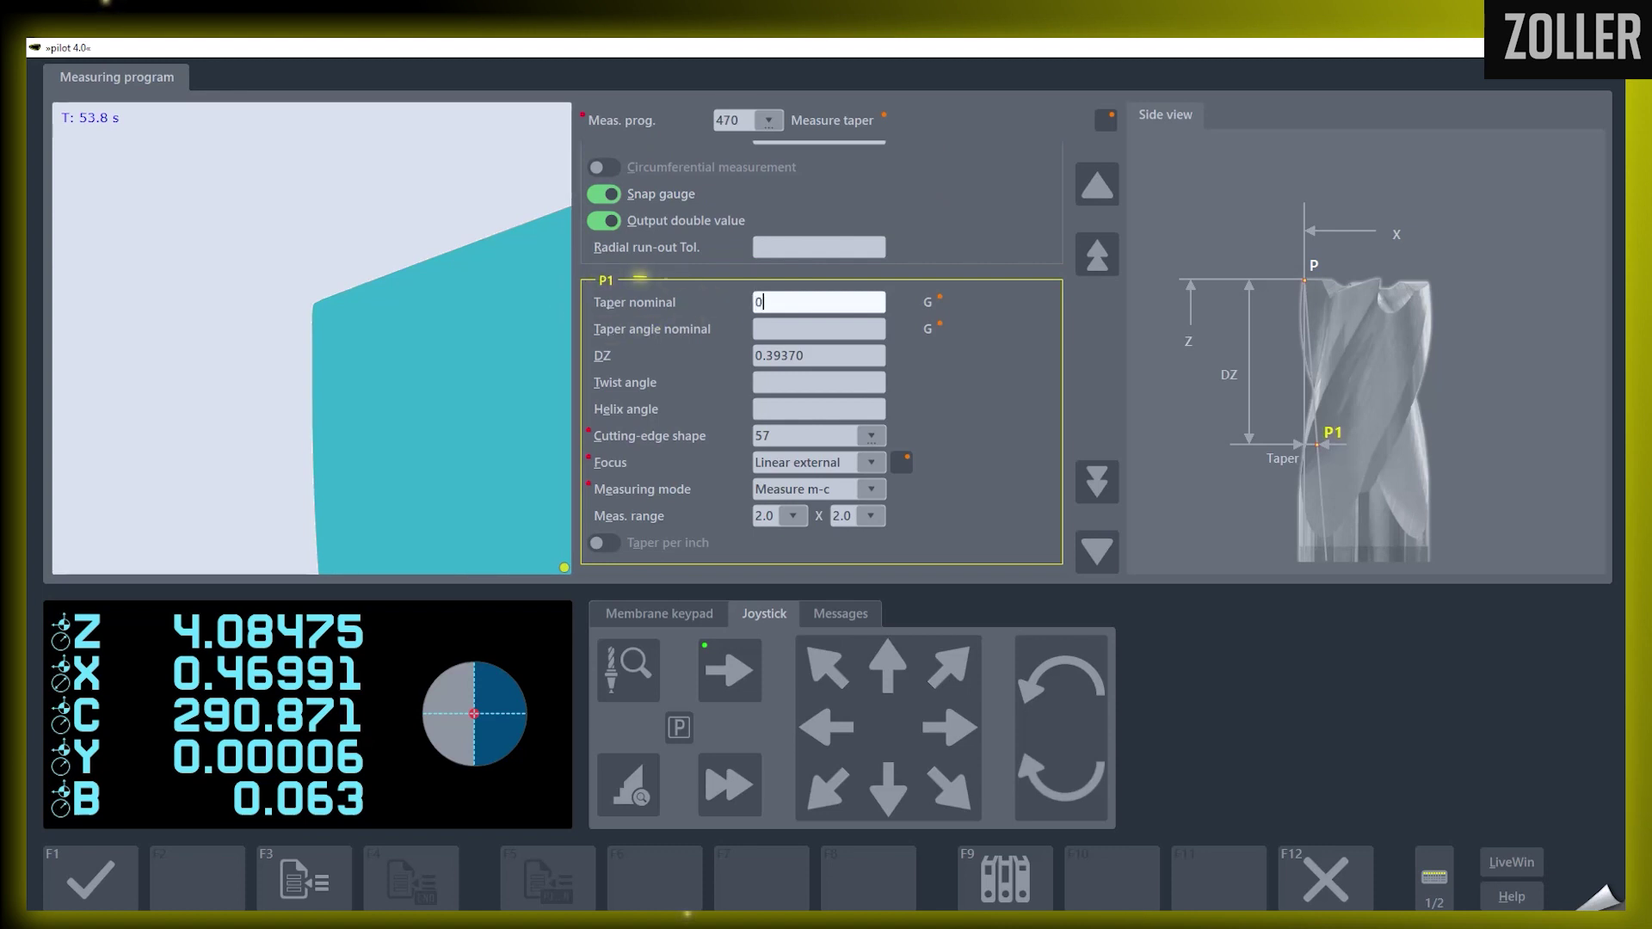
click(932, 302)
click(938, 299)
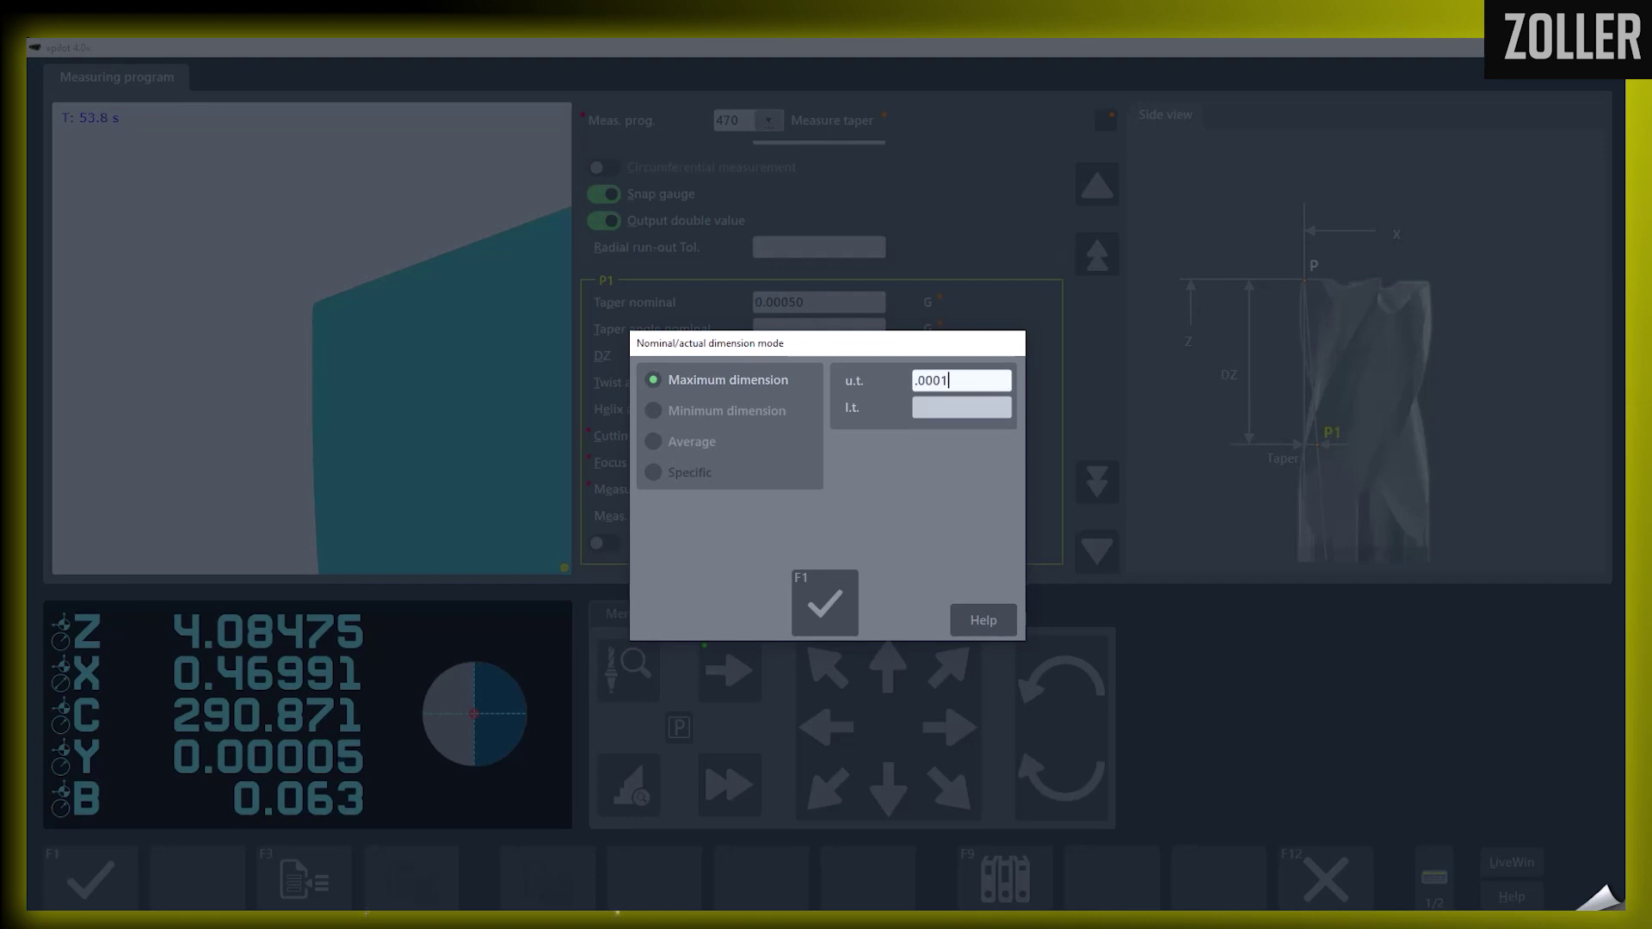
key(Tab)
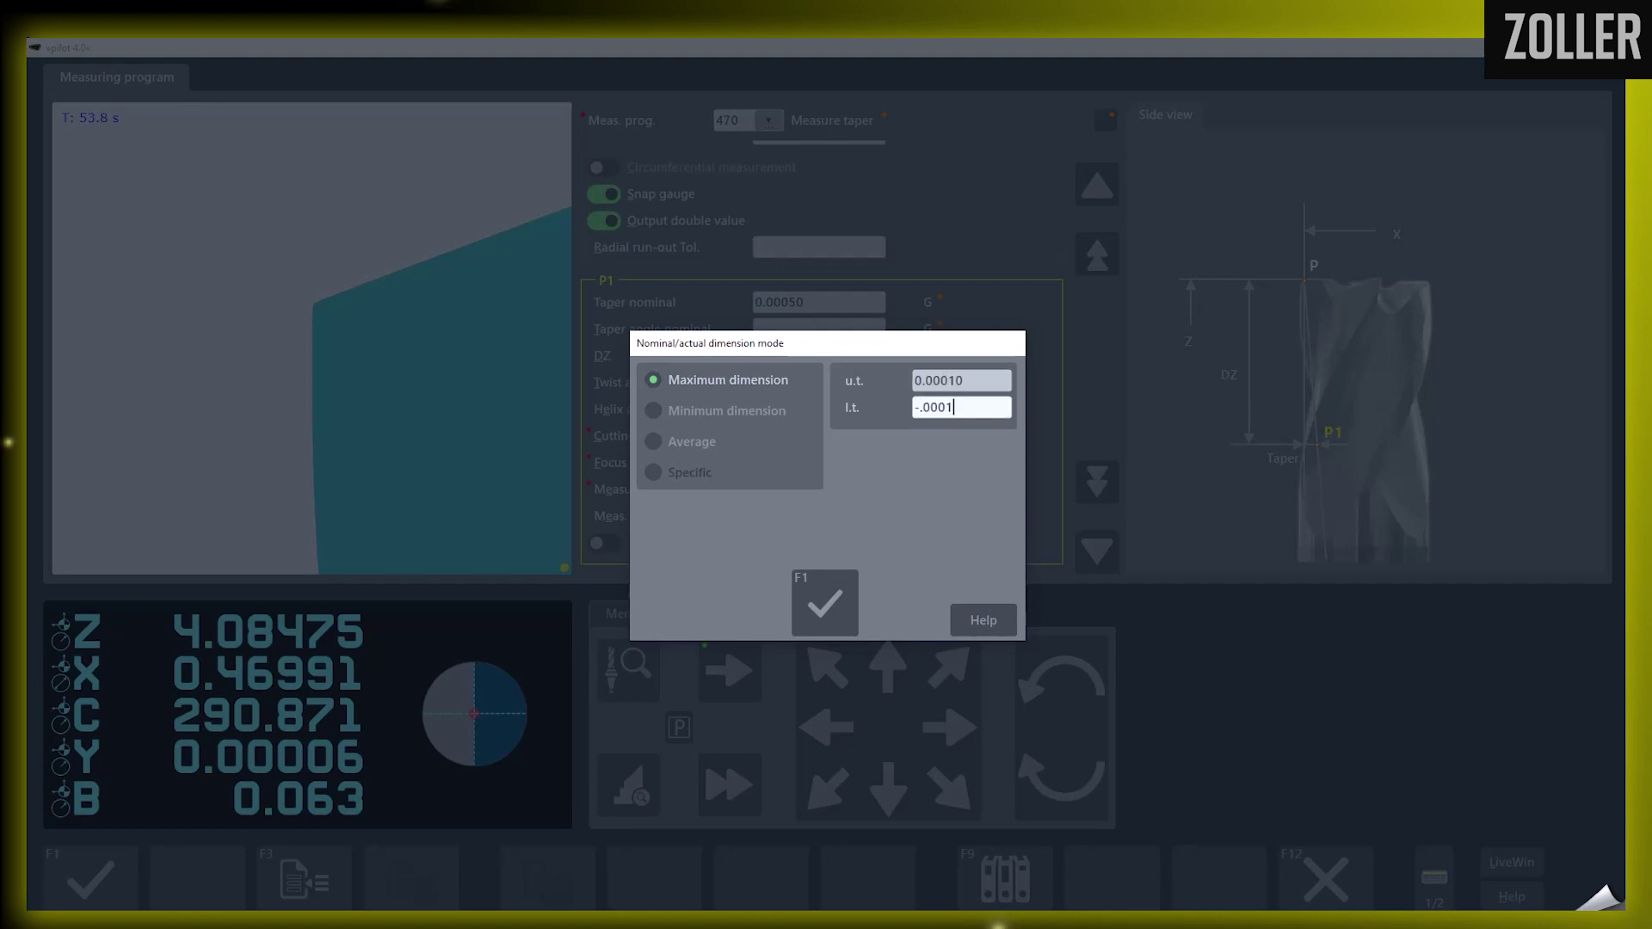
key(Tab)
click(826, 606)
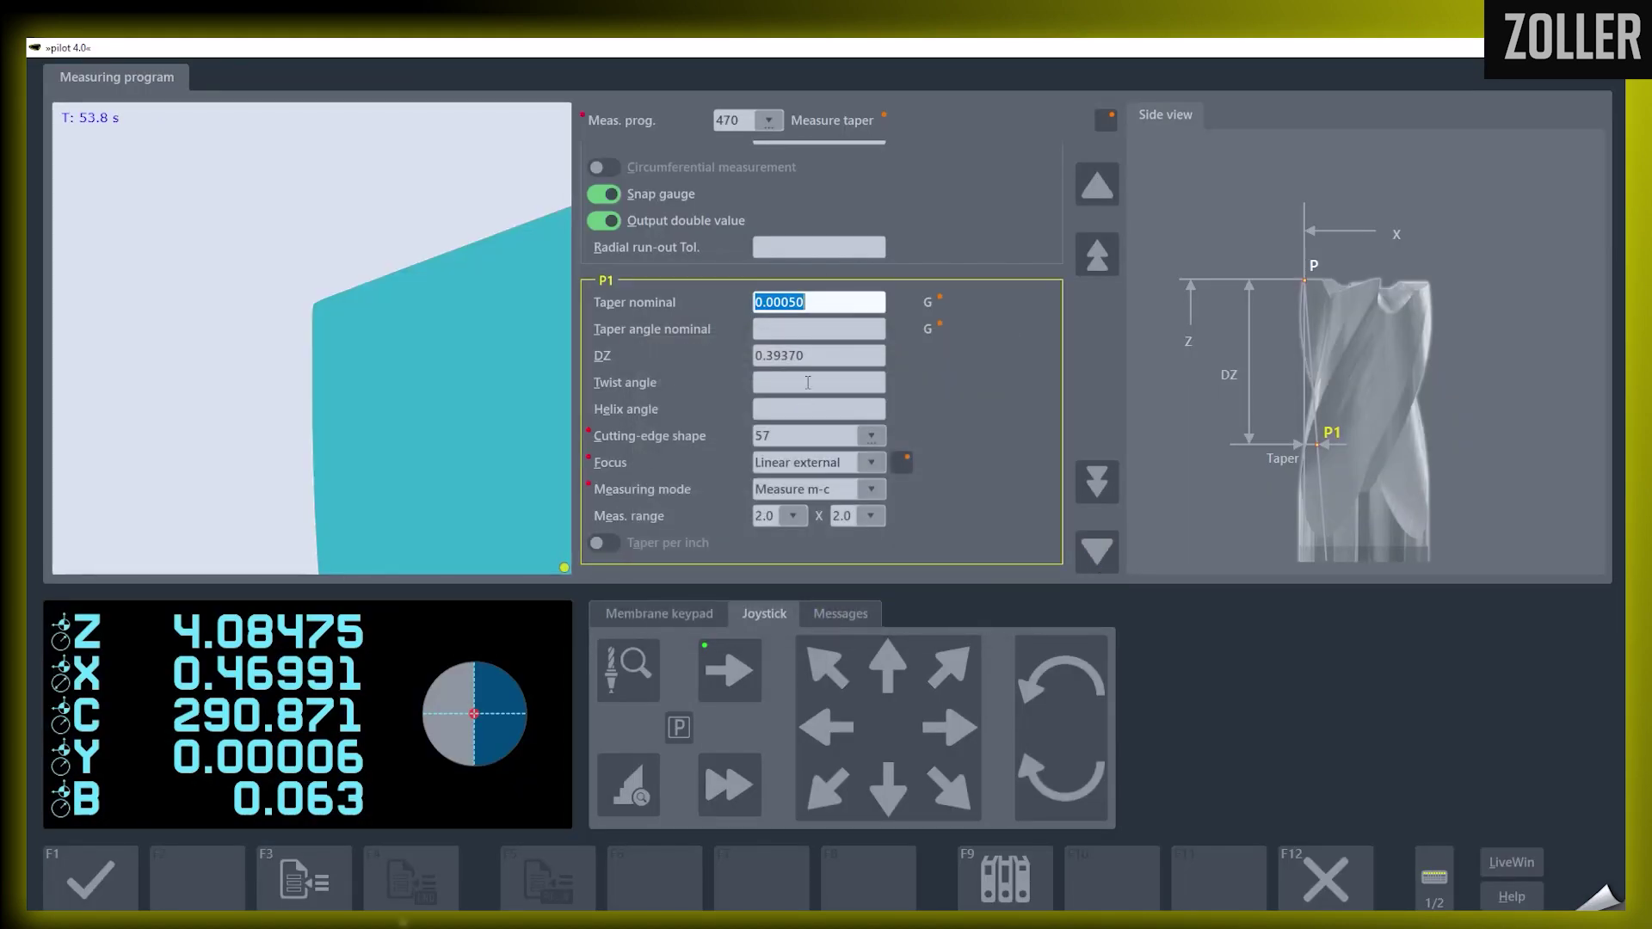
Set P1's DZ distance to 2.0 and its helix angle to 30
click(825, 357)
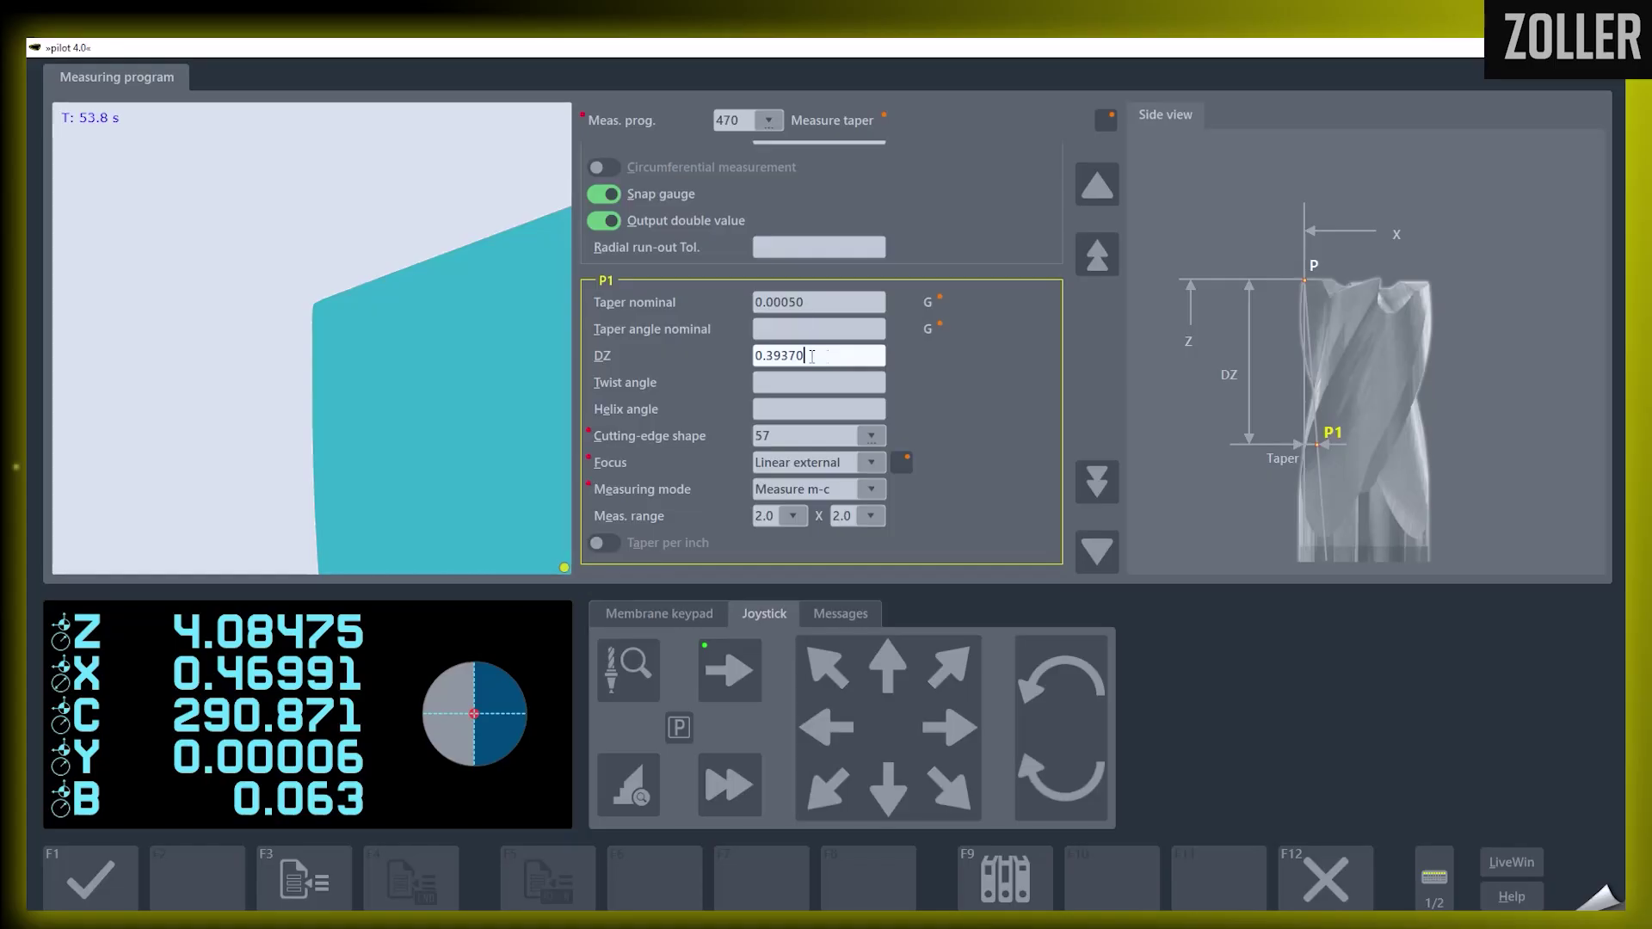
click(754, 355)
text(2.0)
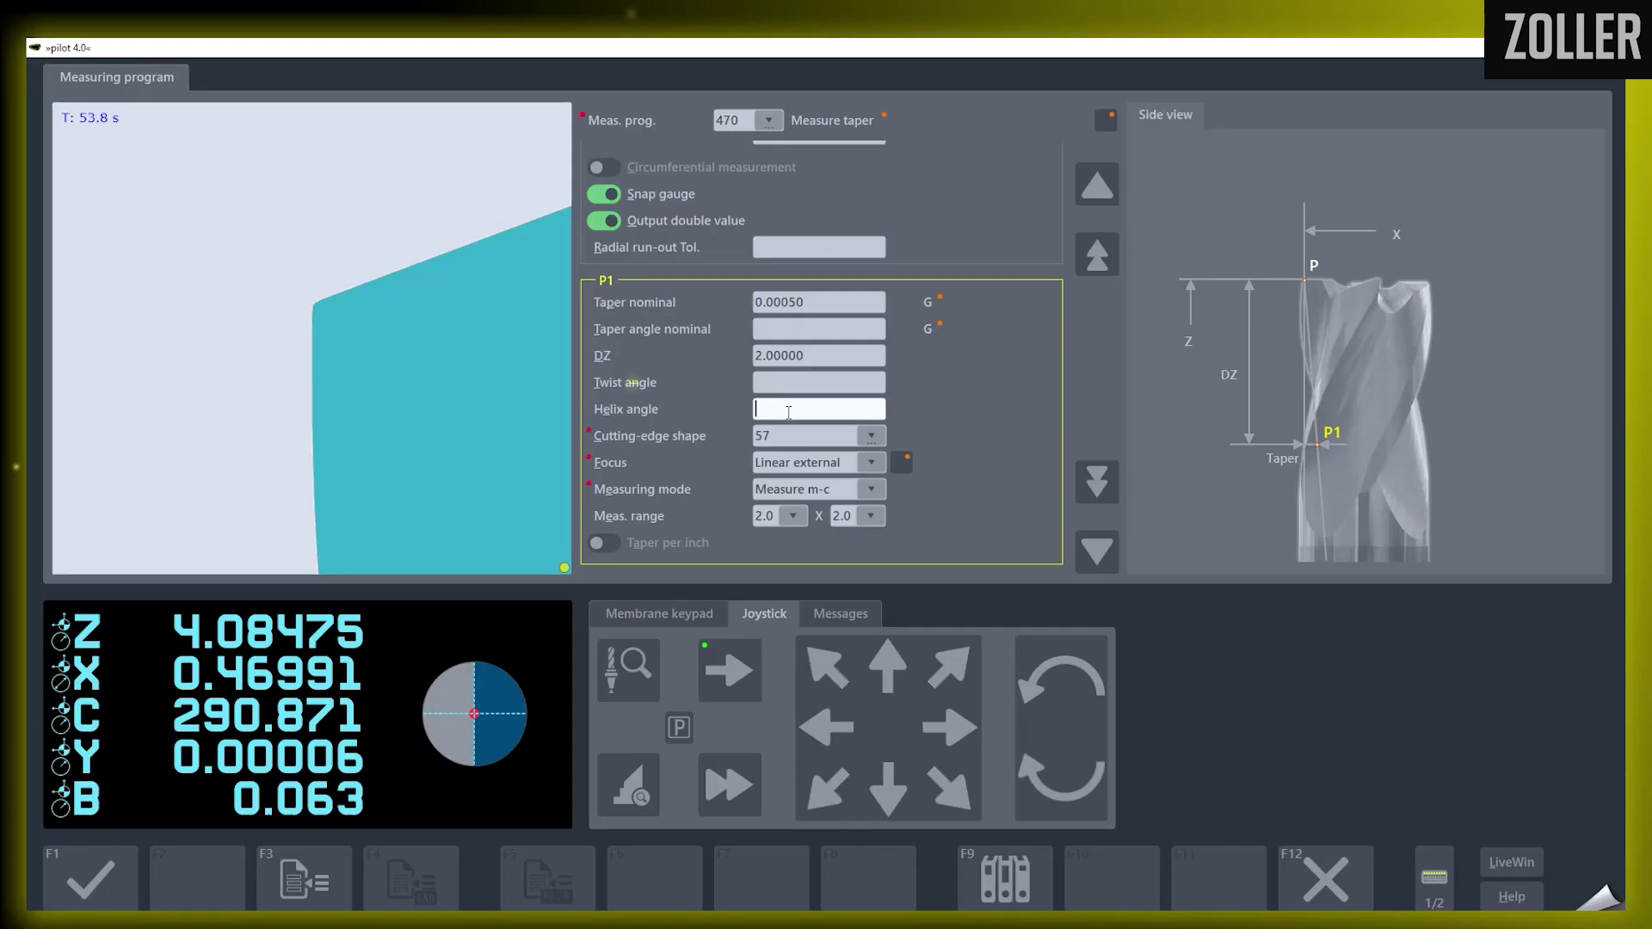
text(30)
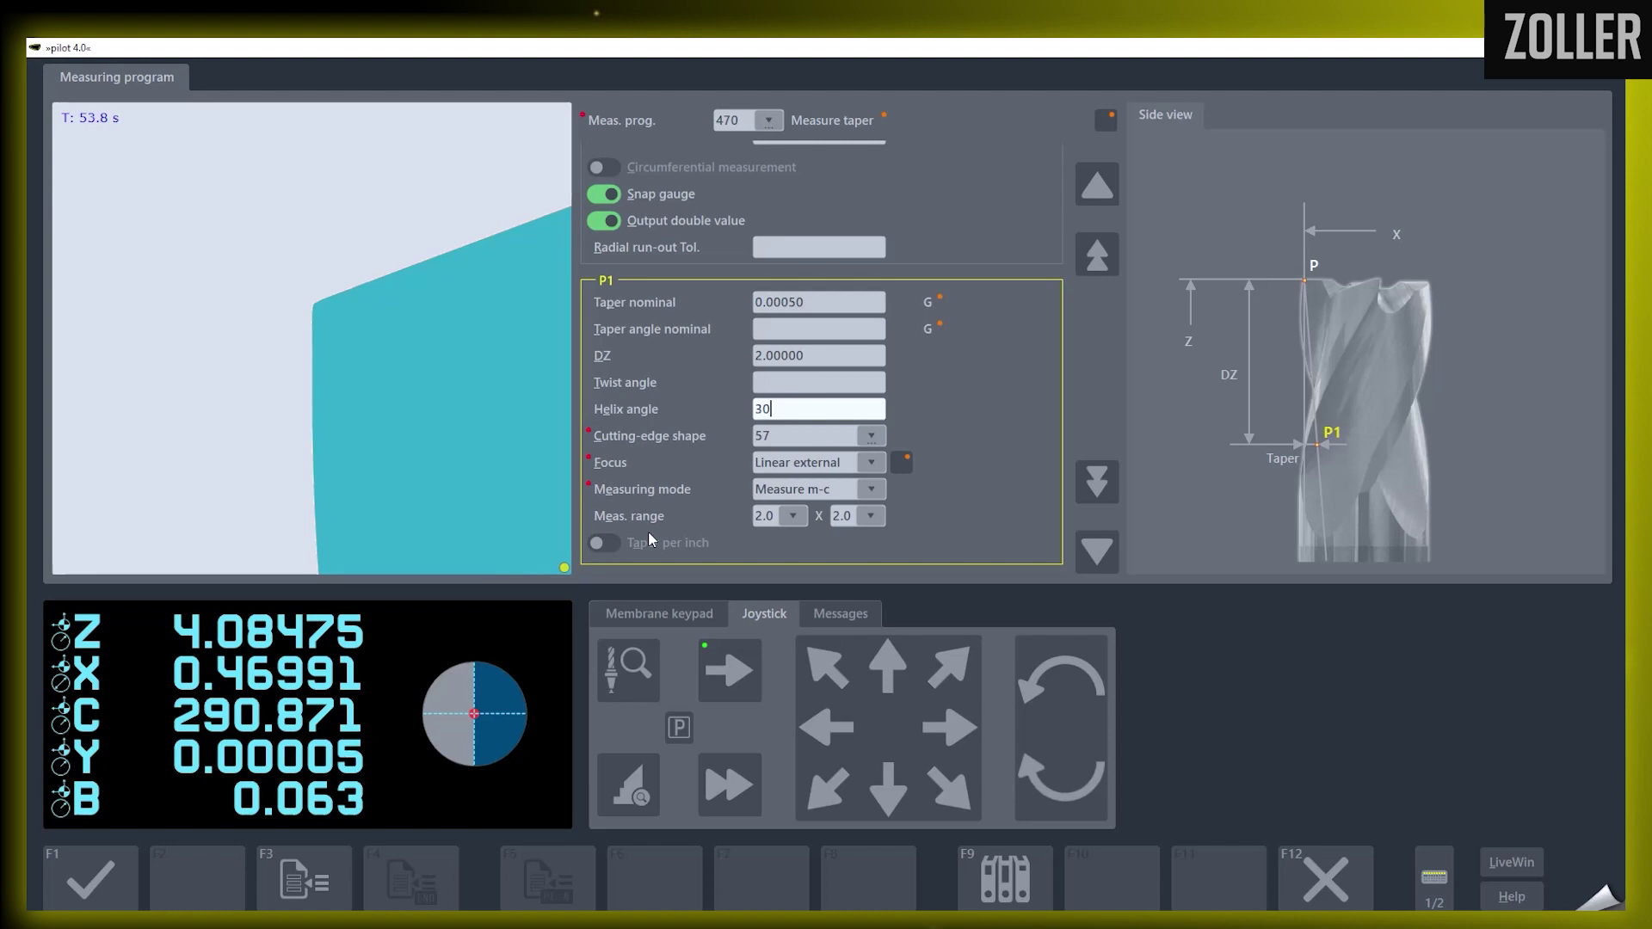
Enable Taper per inch, accept the Measure taper settings and run the measurement
click(607, 544)
click(606, 544)
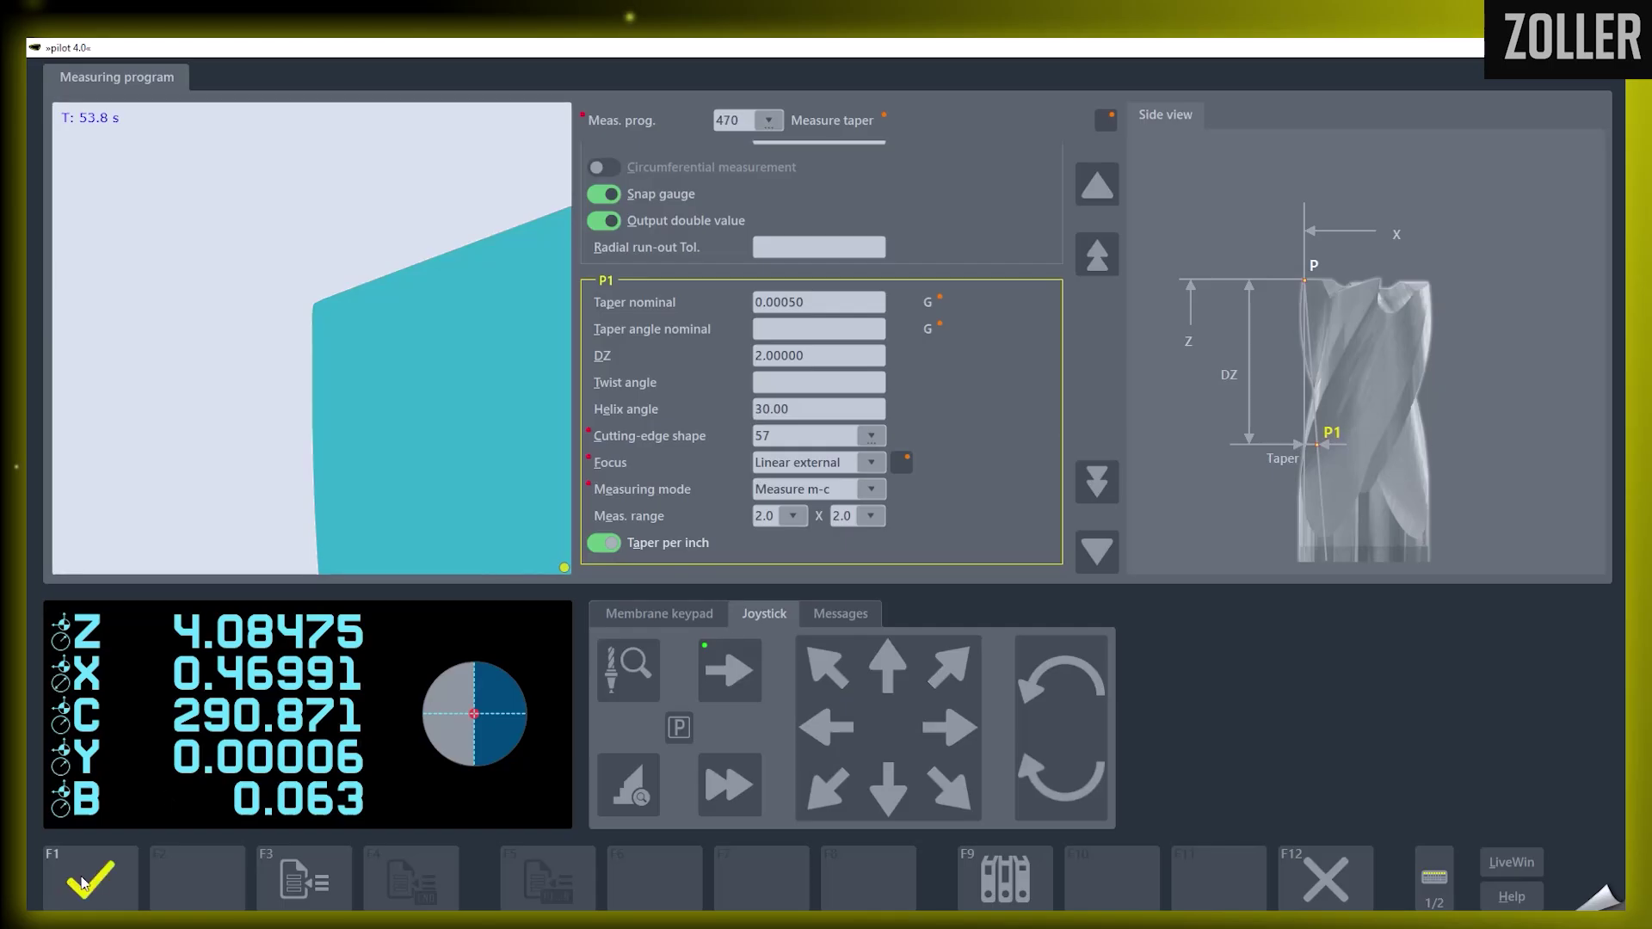
click(86, 878)
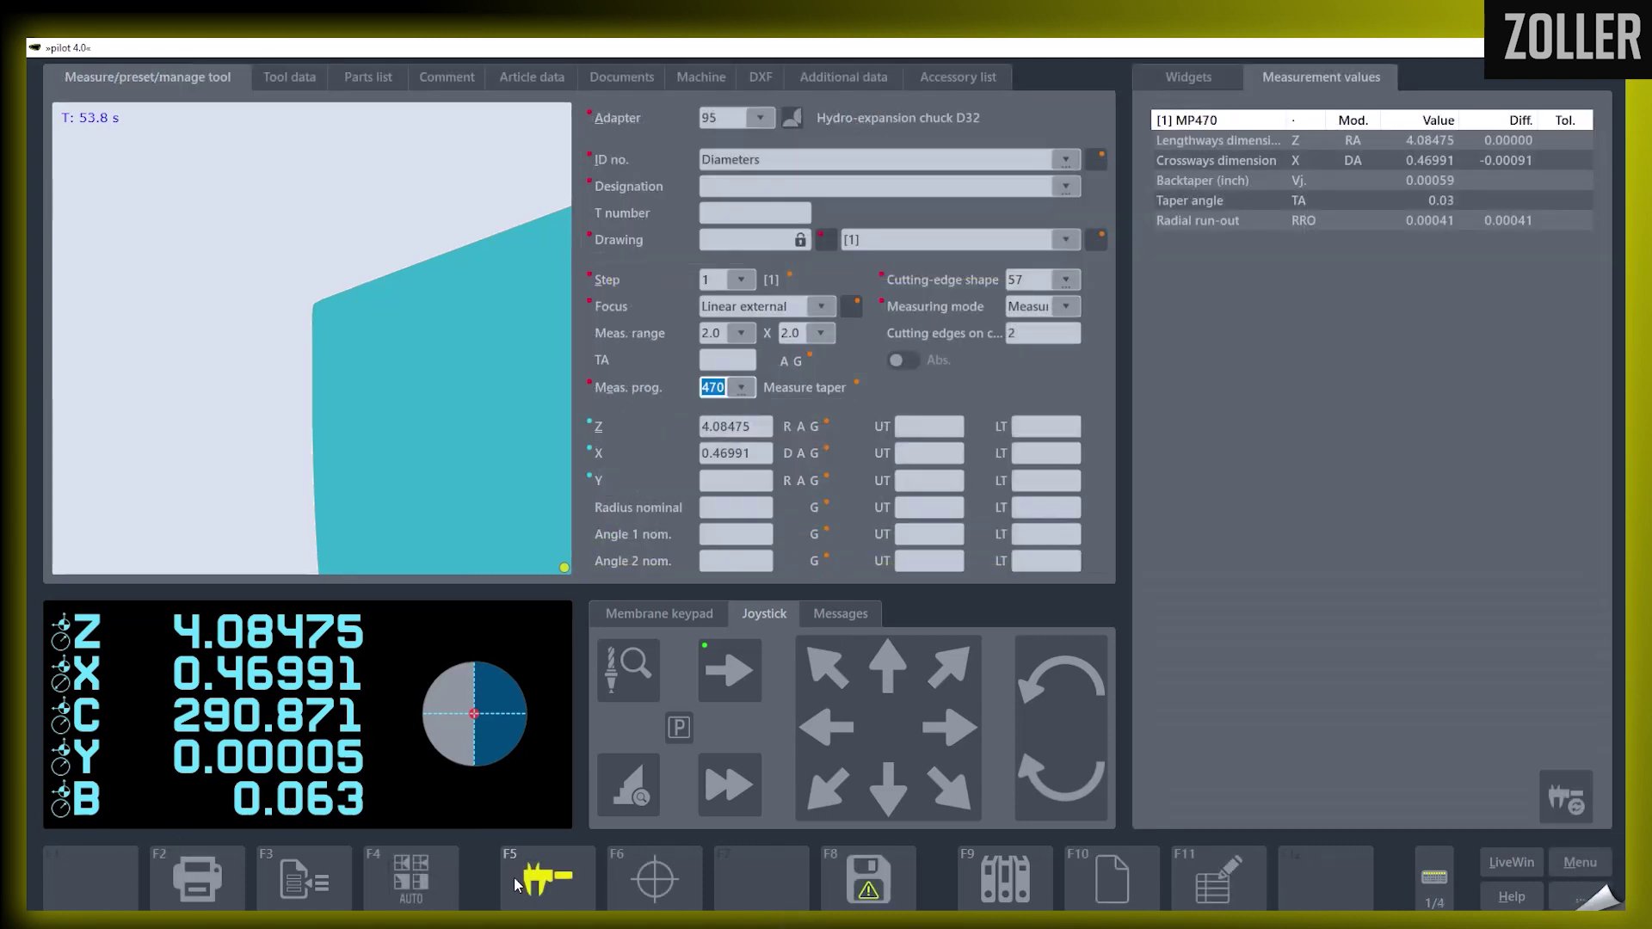
click(546, 880)
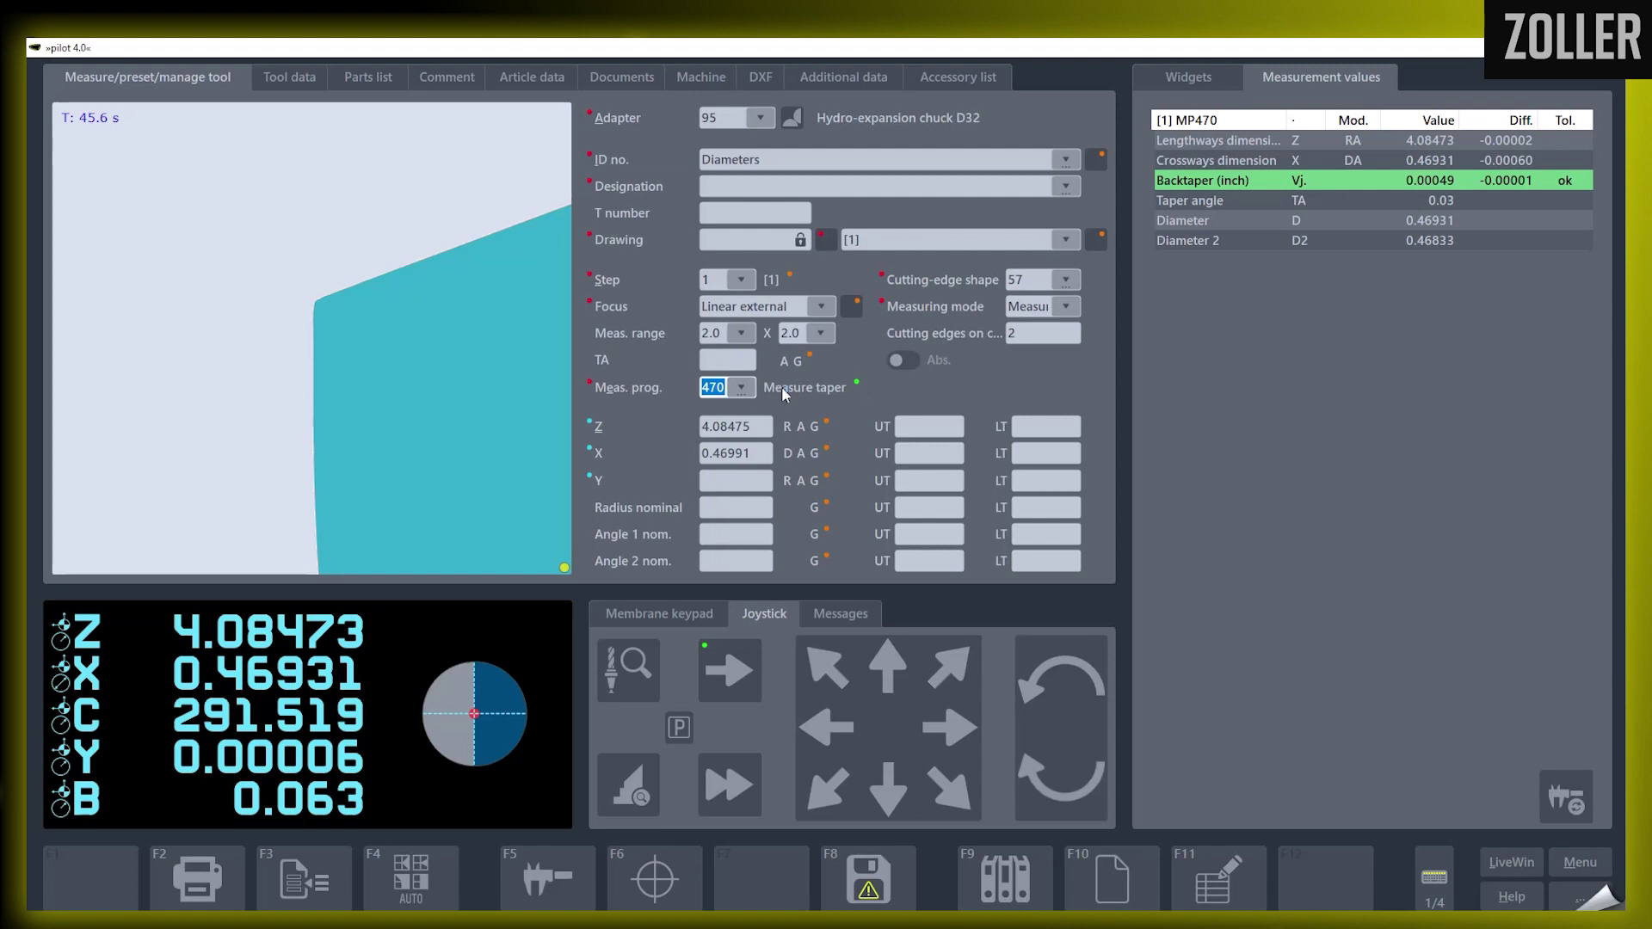
Turn off Snap gauge in measuring program 470, rerun the measurement for each cutting edge and close the results
key(Return)
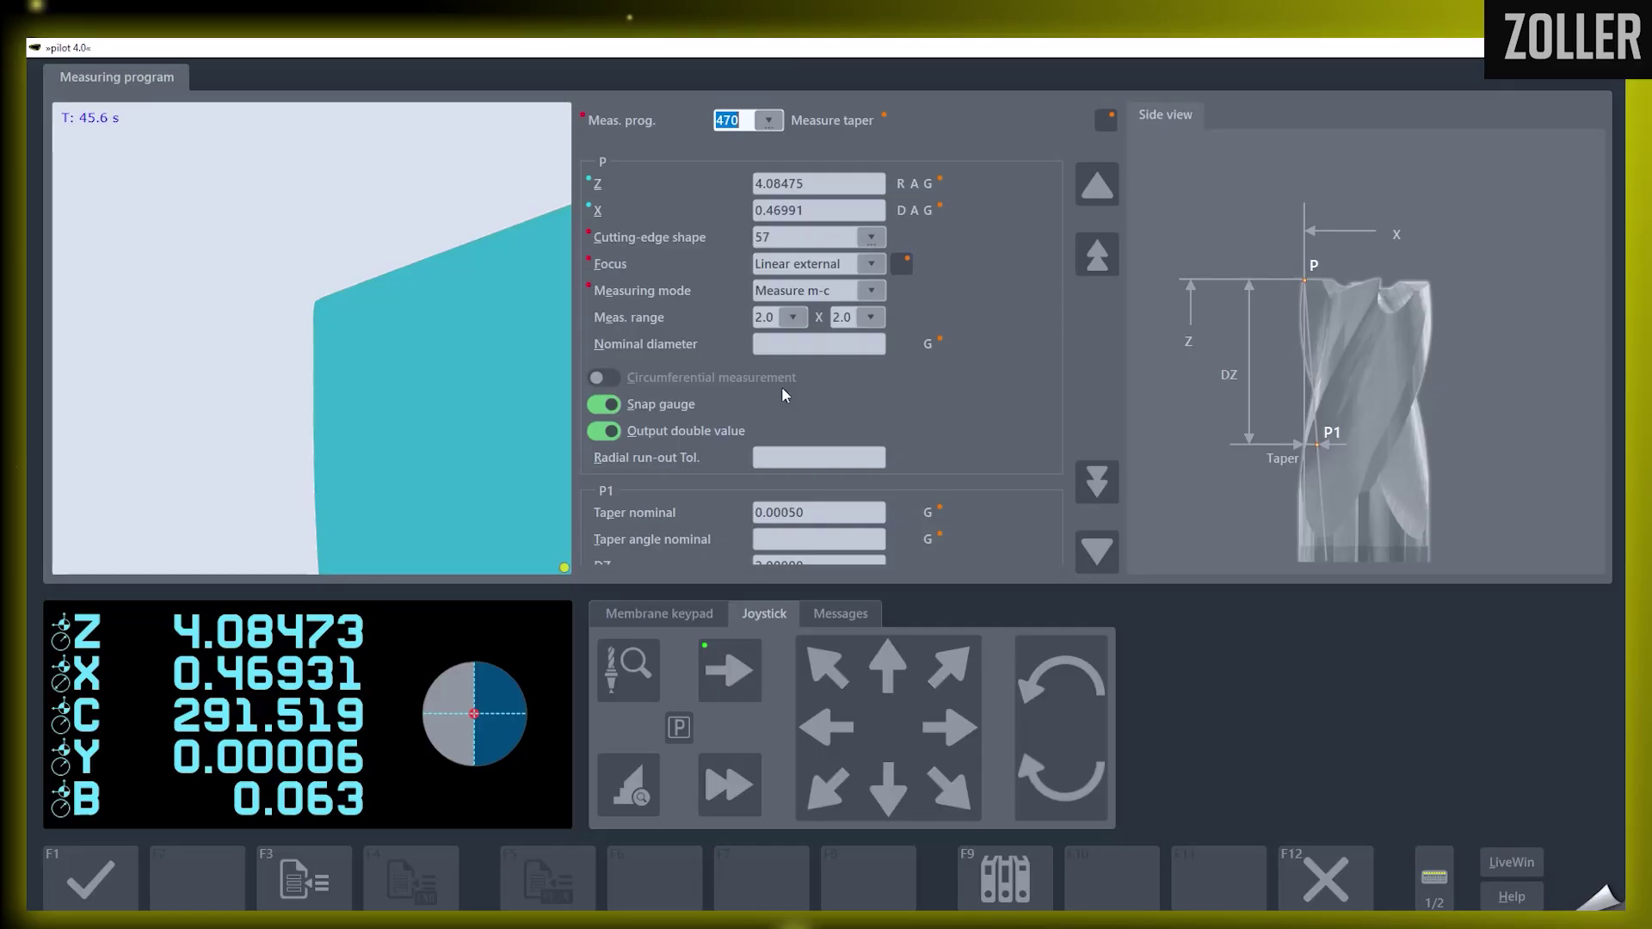
click(605, 407)
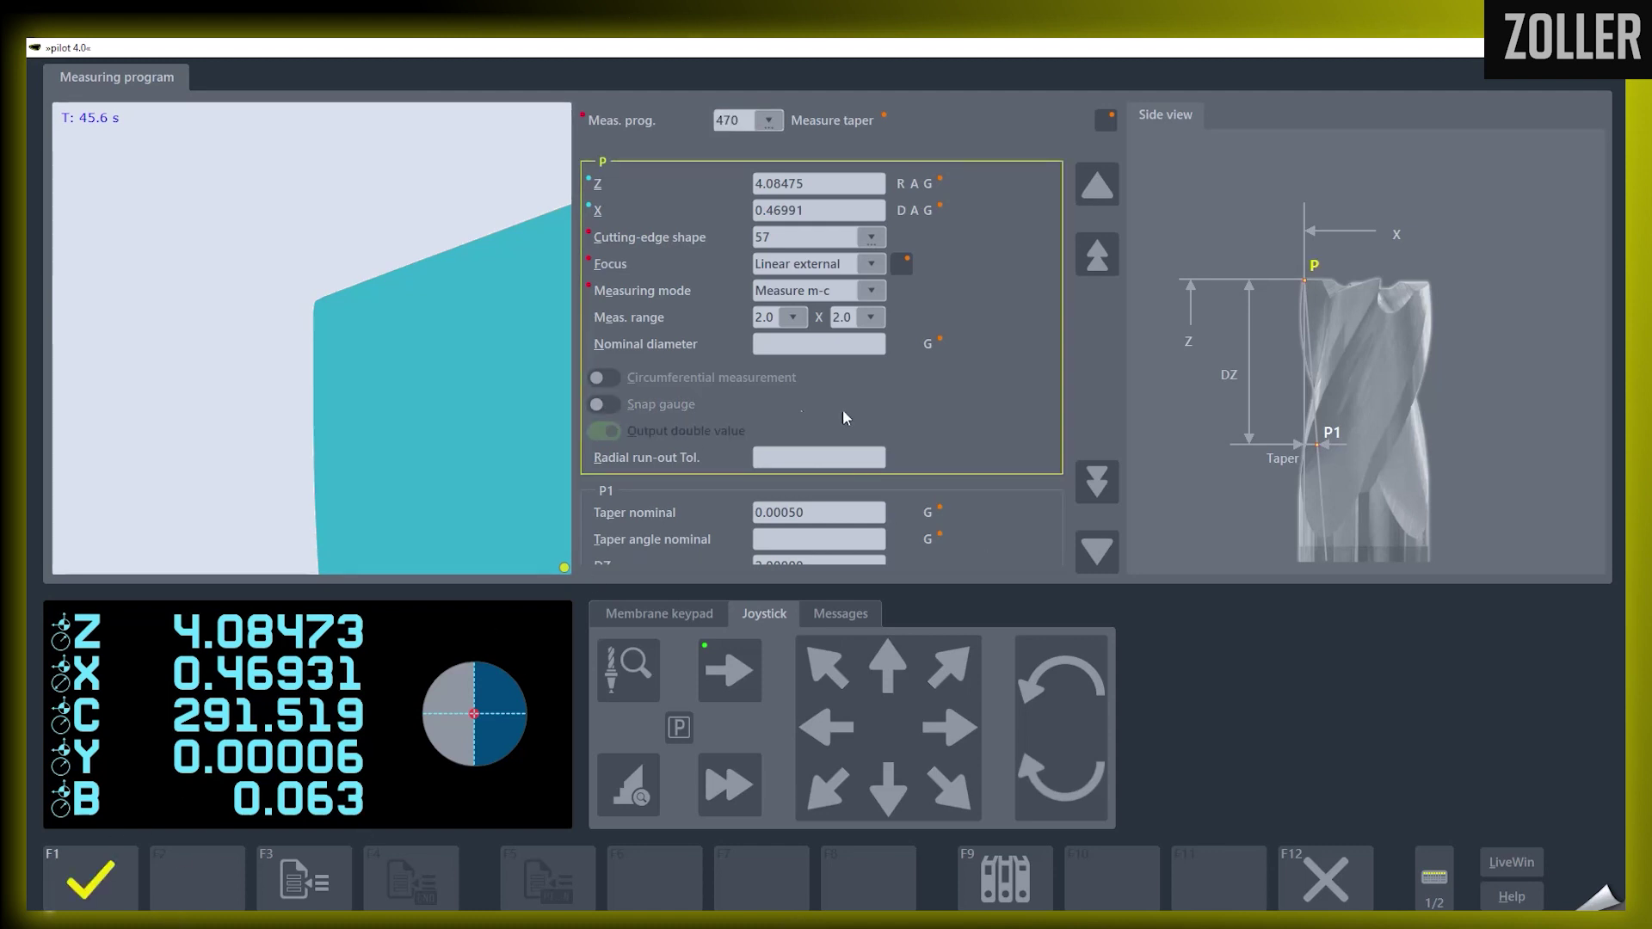
key(F1)
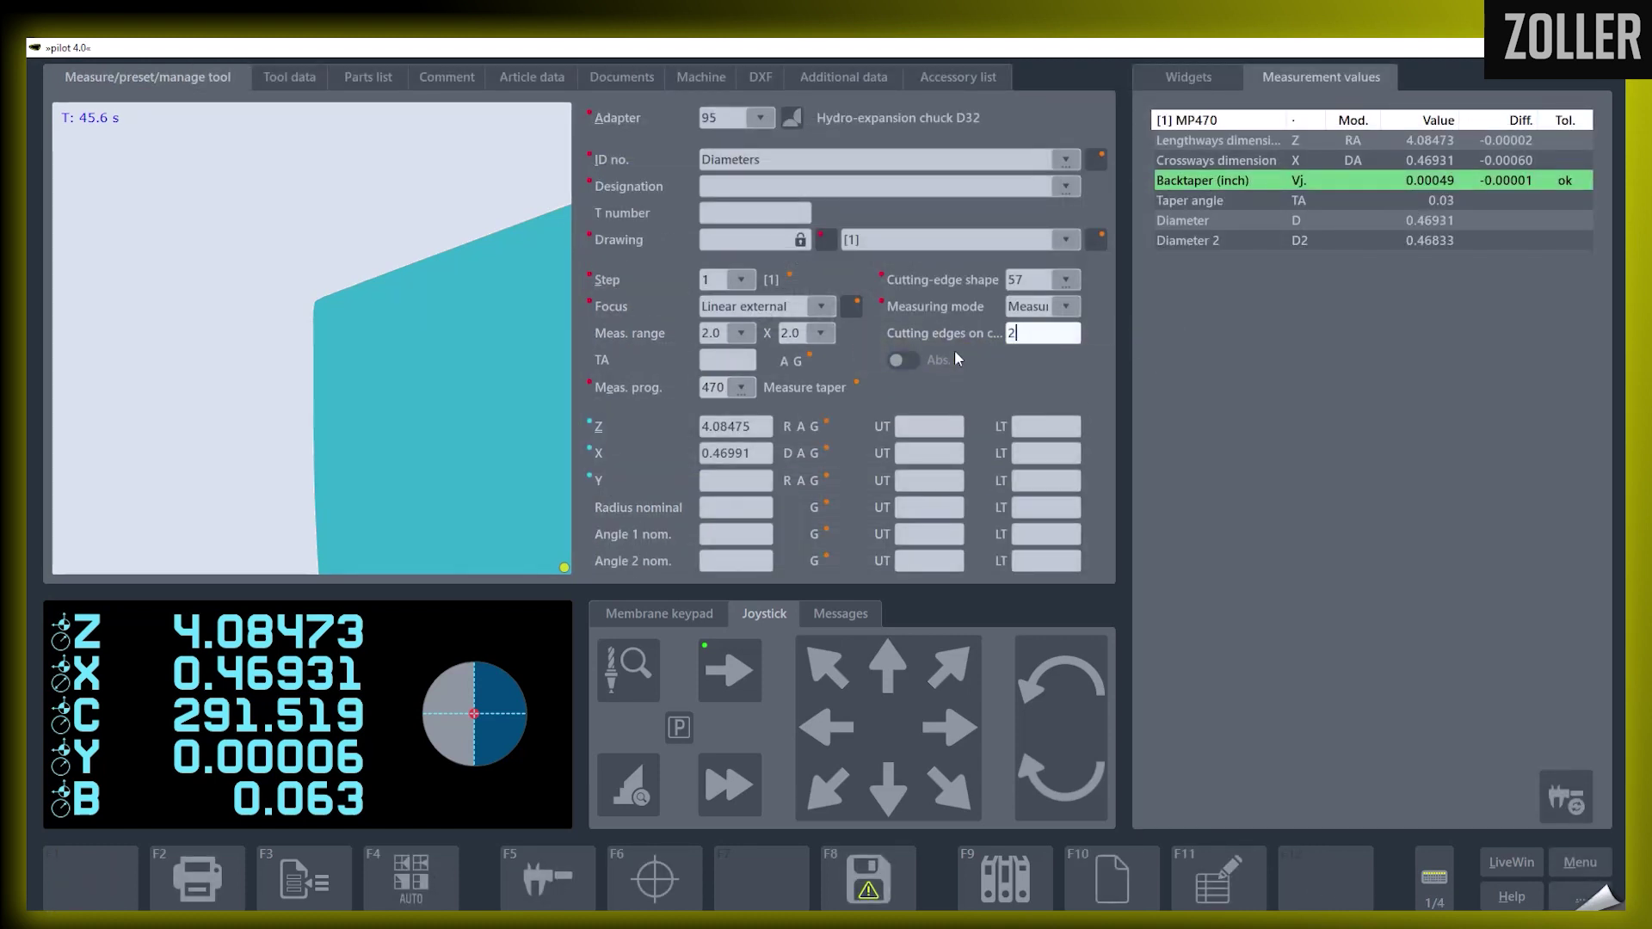
click(752, 454)
click(546, 891)
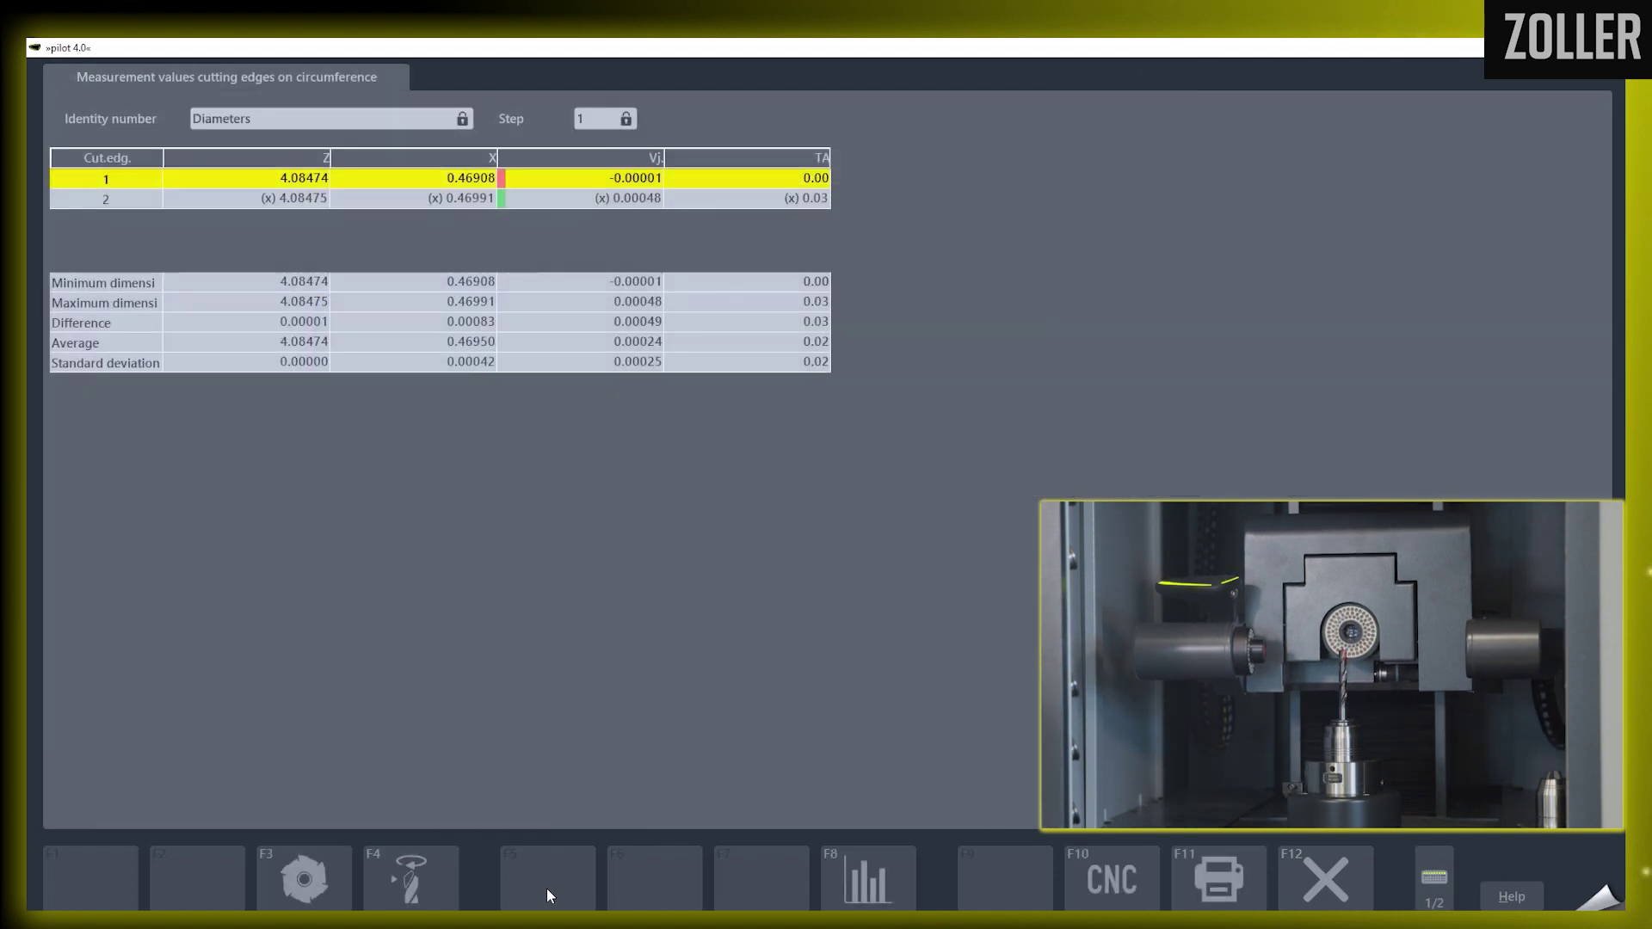
key(F12)
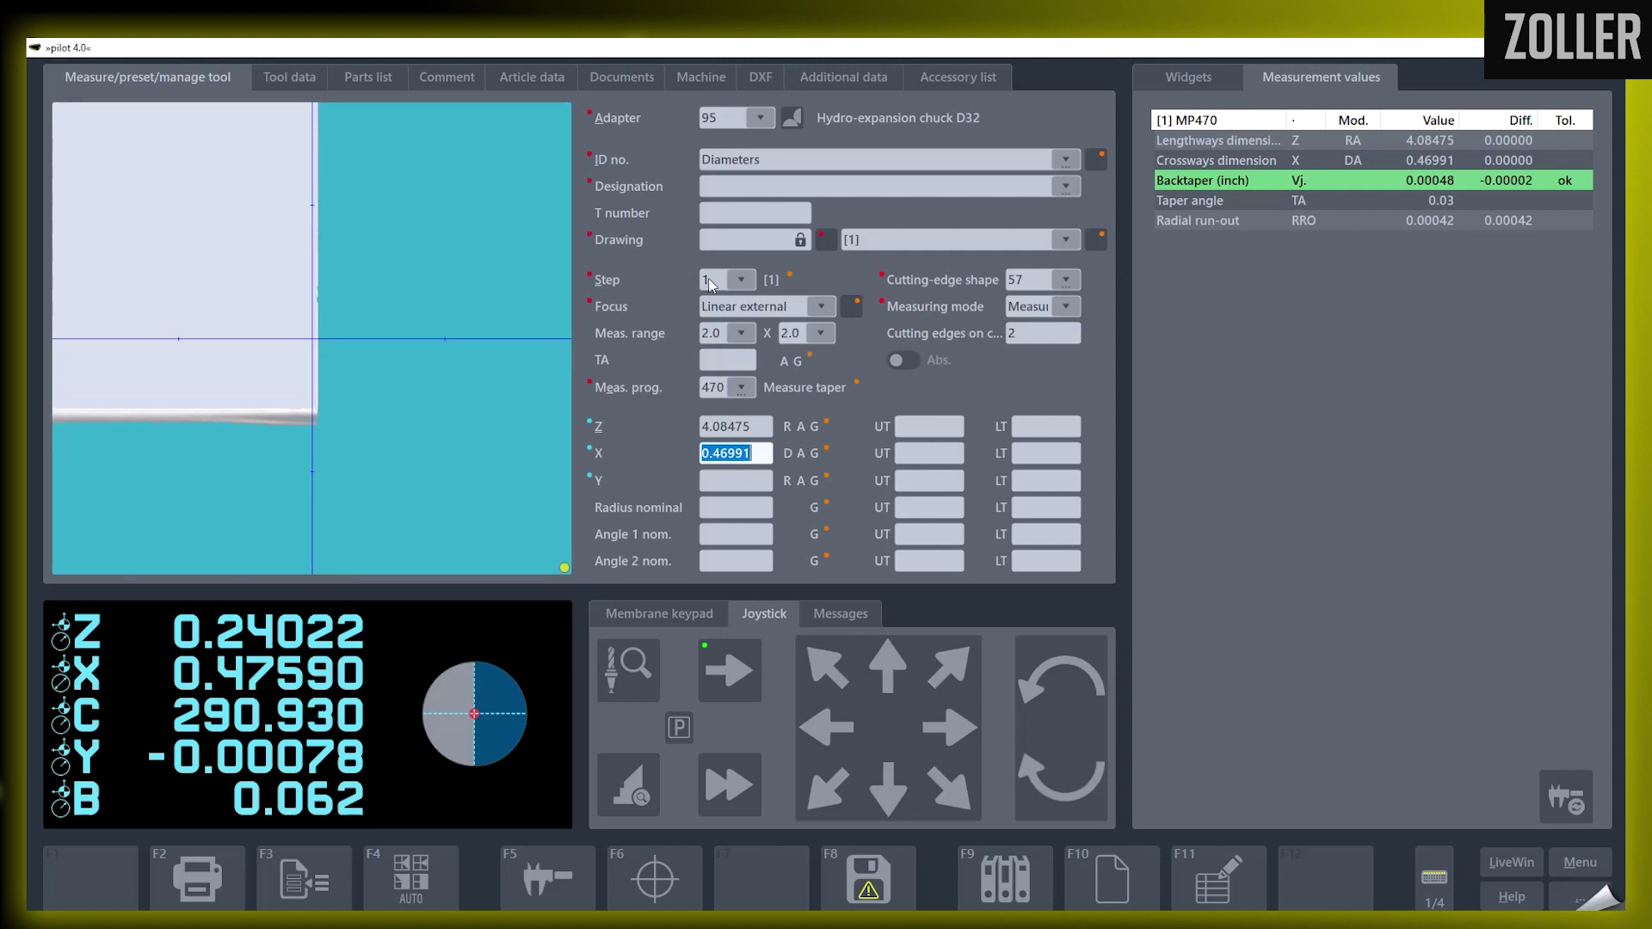
Create tool step 2 with measuring program 32, Snap gauge diameter, and adopt the current Z and X position
key(Return)
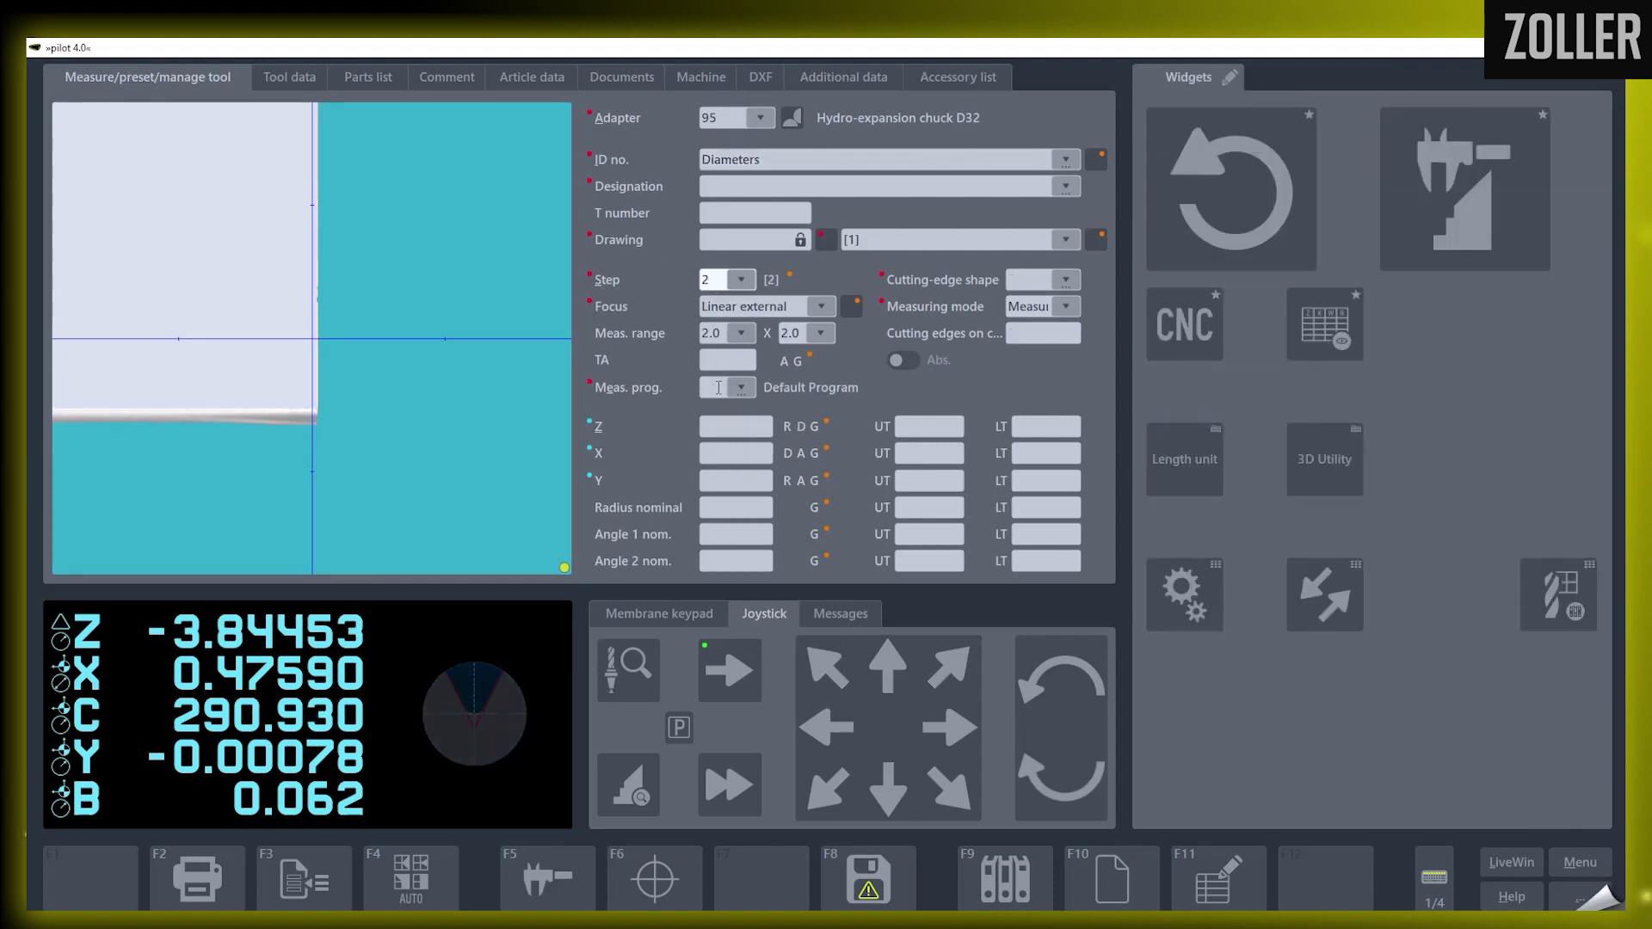
click(721, 392)
text(32)
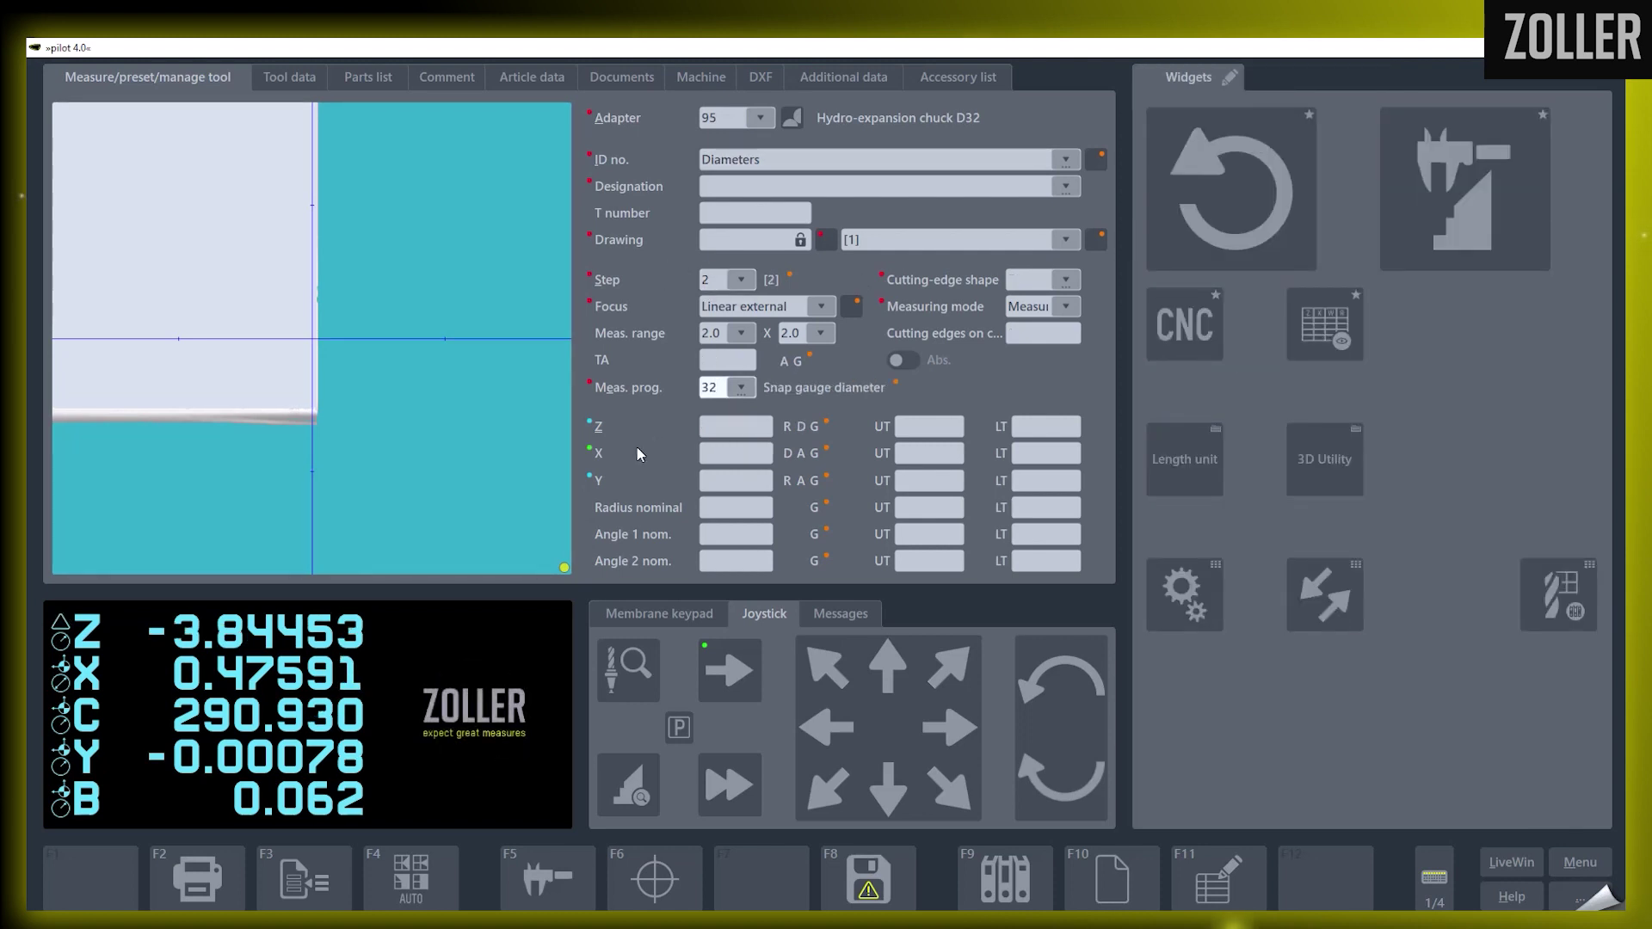
key(Return)
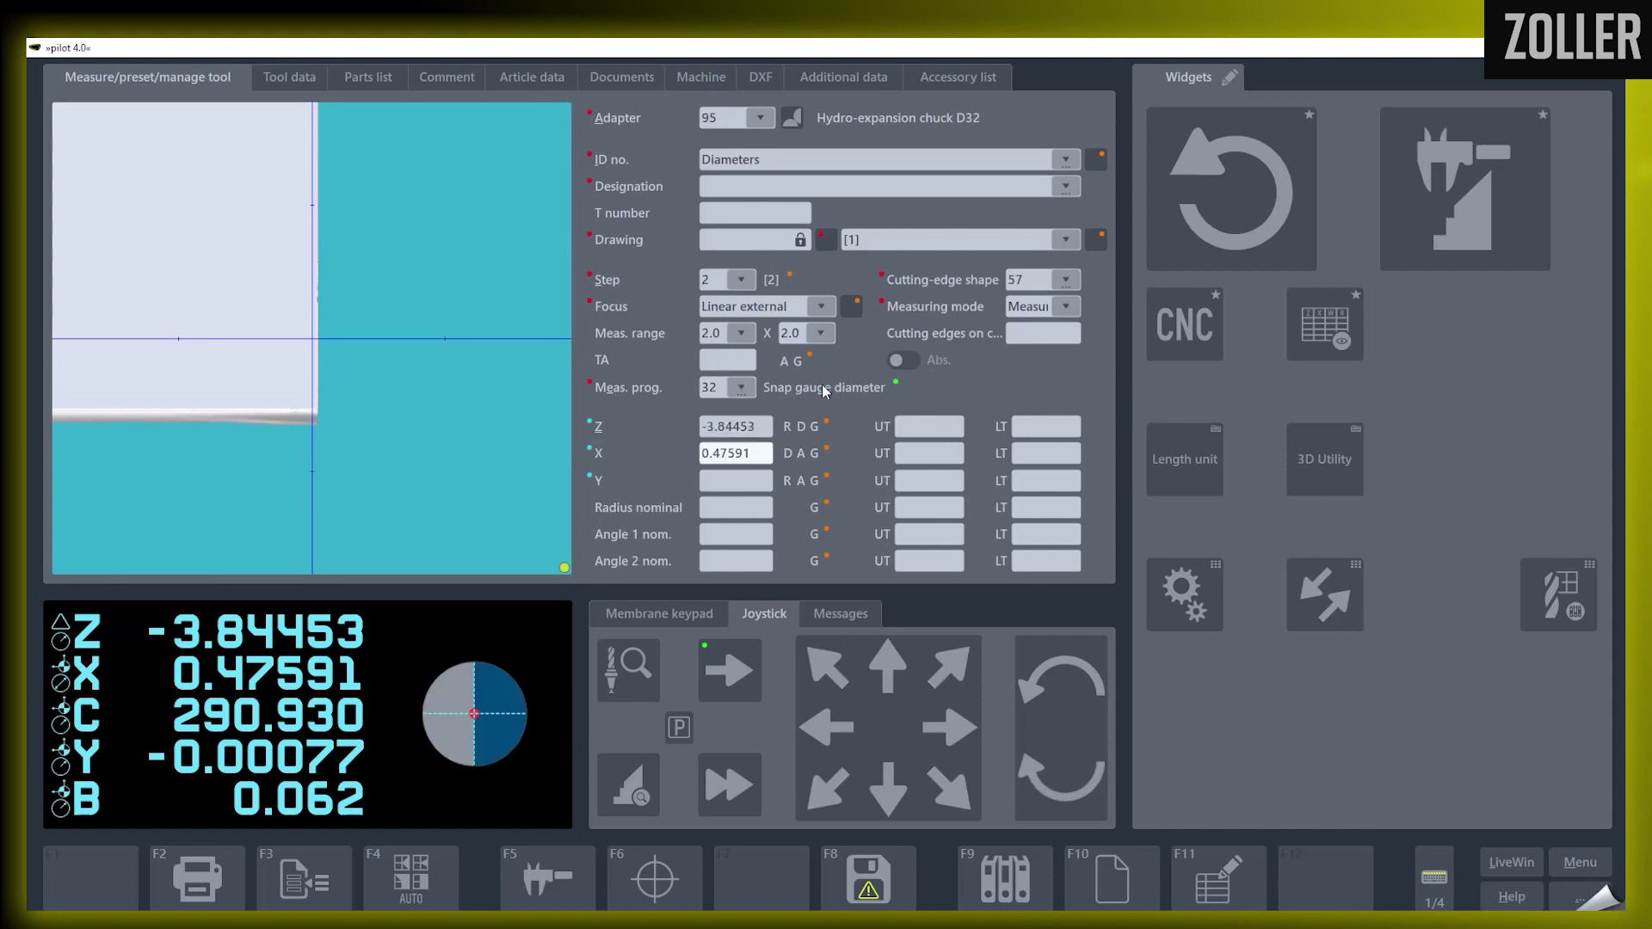
Set the focus to No for both points P and P1 in the Snap gauge diameter program
click(824, 389)
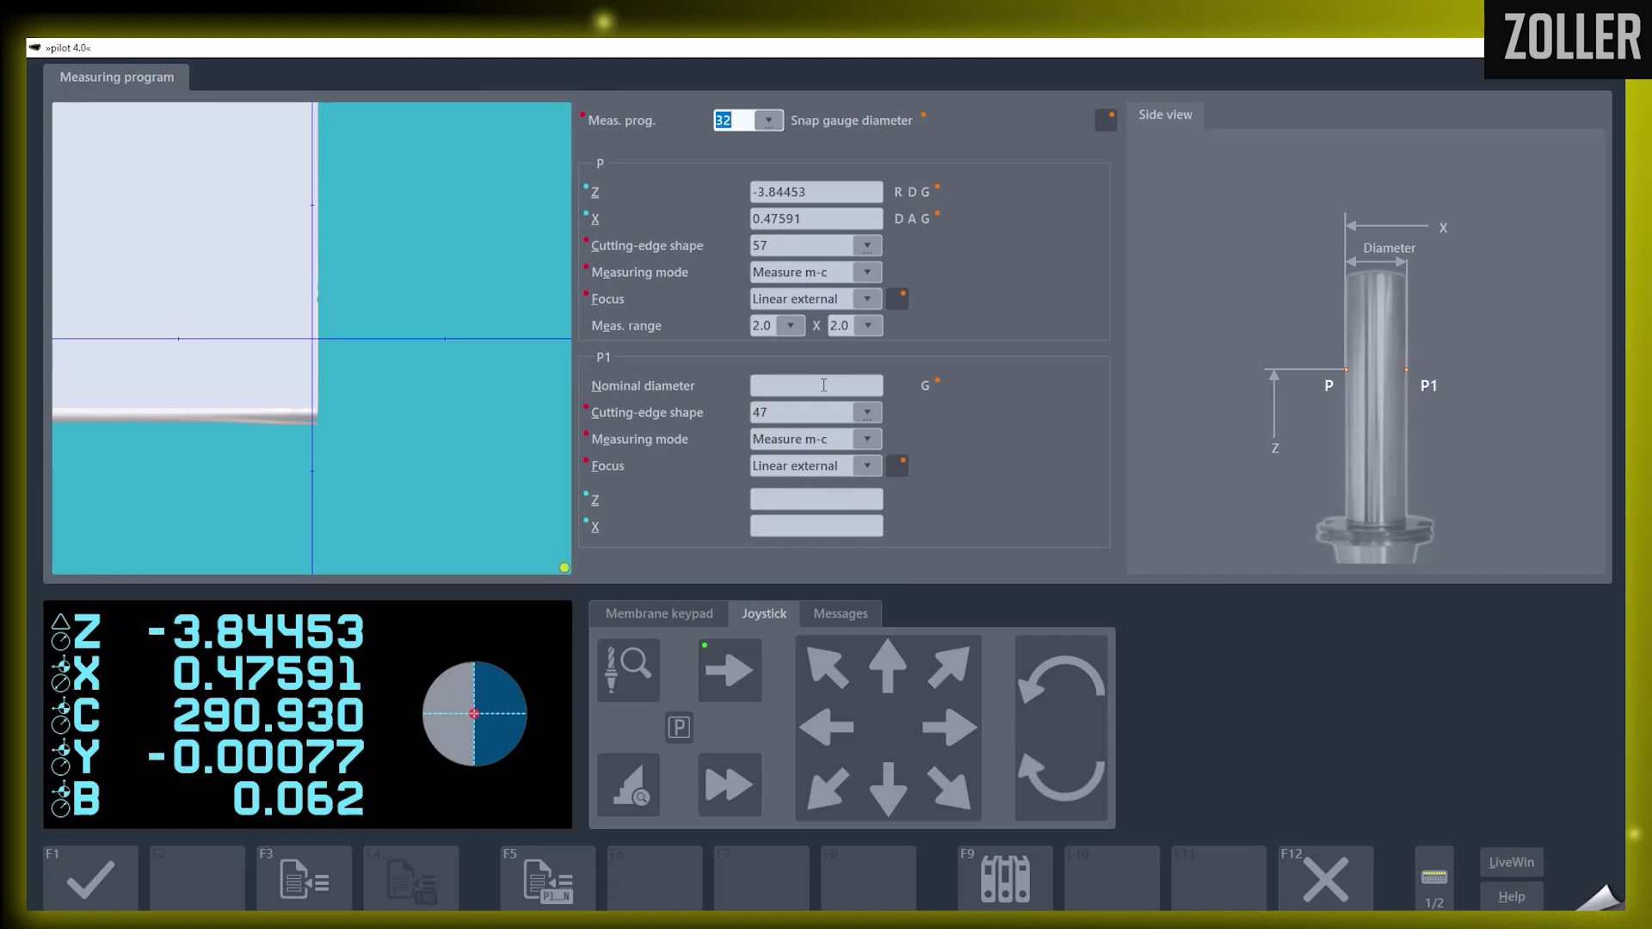
click(879, 298)
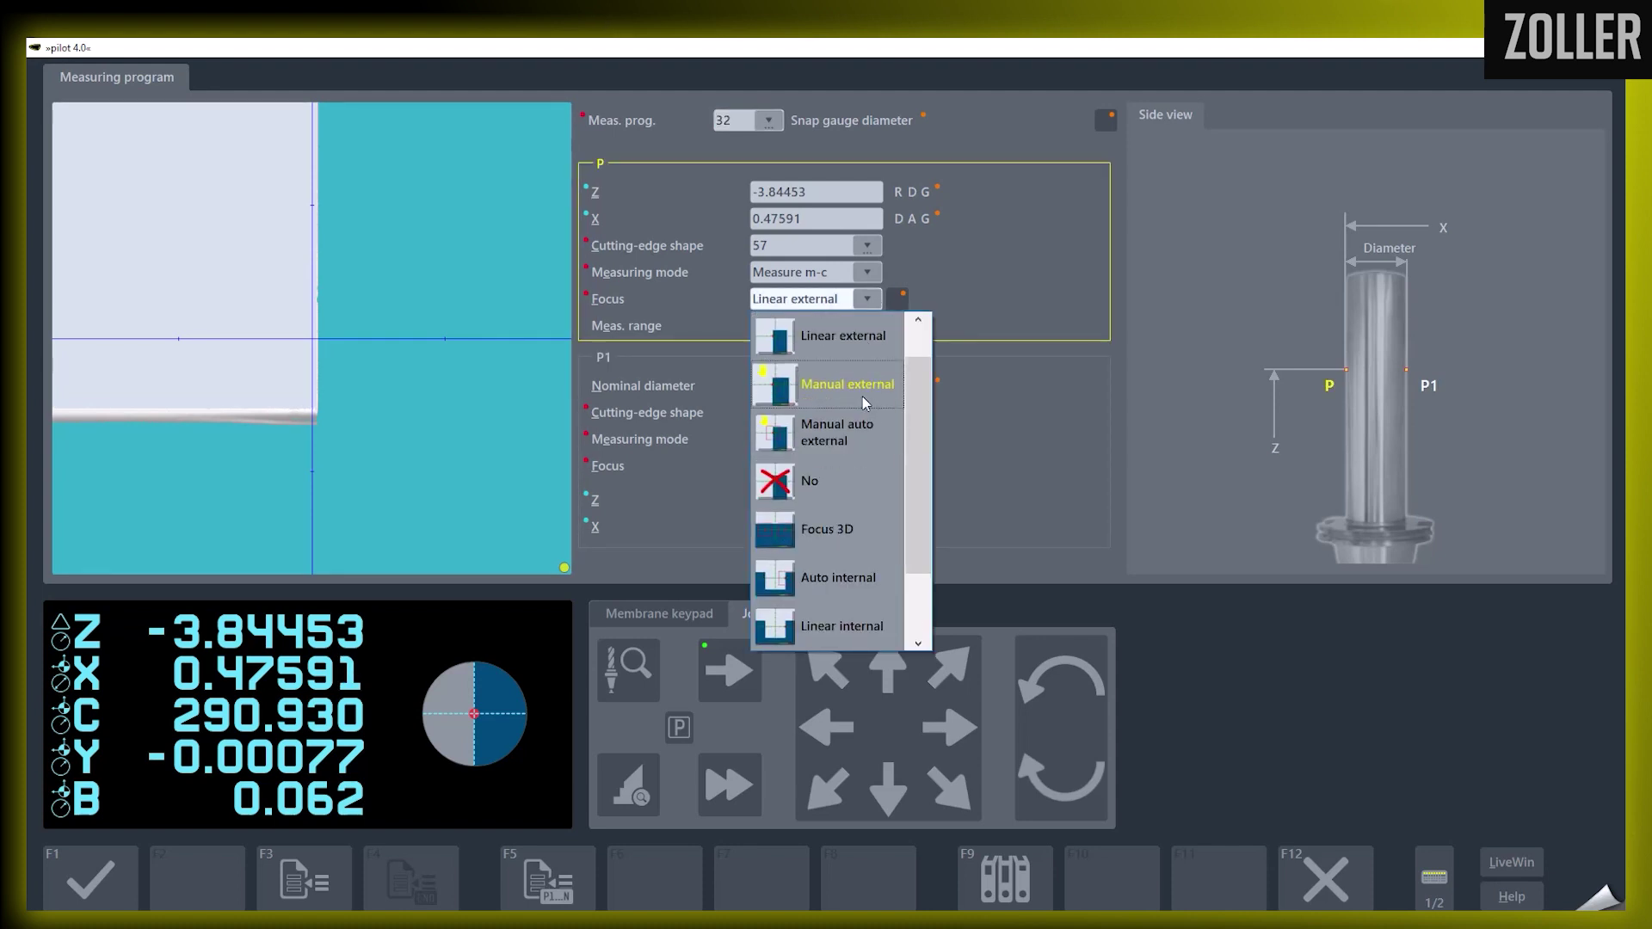
click(844, 469)
click(867, 466)
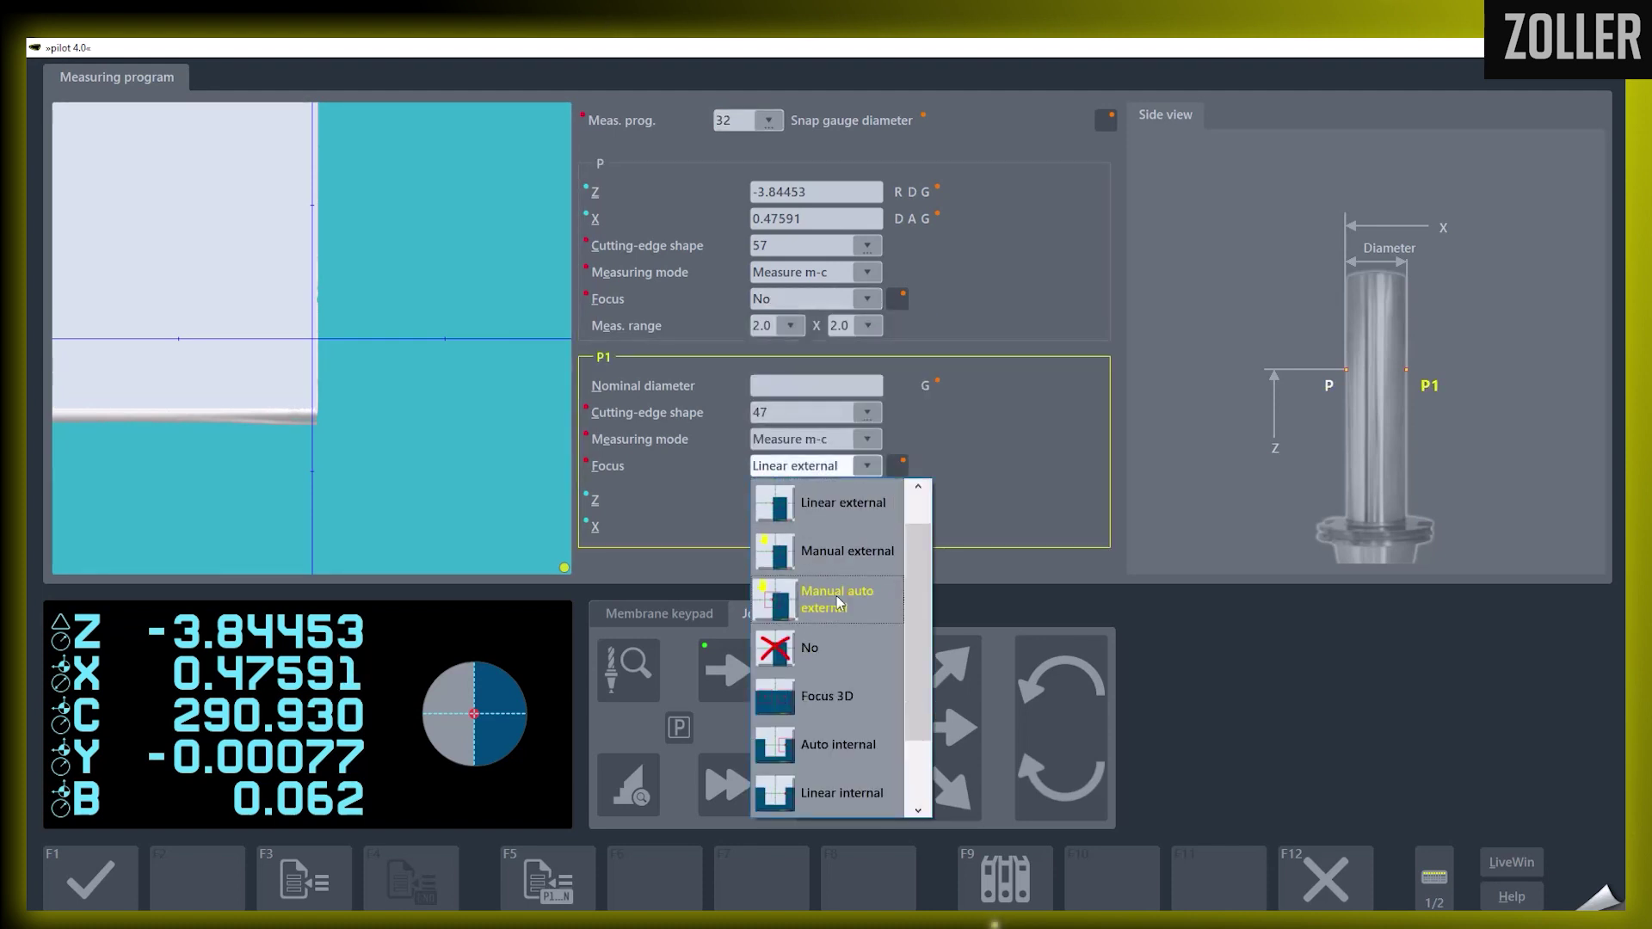
click(833, 642)
Set P1's nominal diameter to 0.4724 and assign the ISO tolerance Shaft, class h, range 6
click(800, 388)
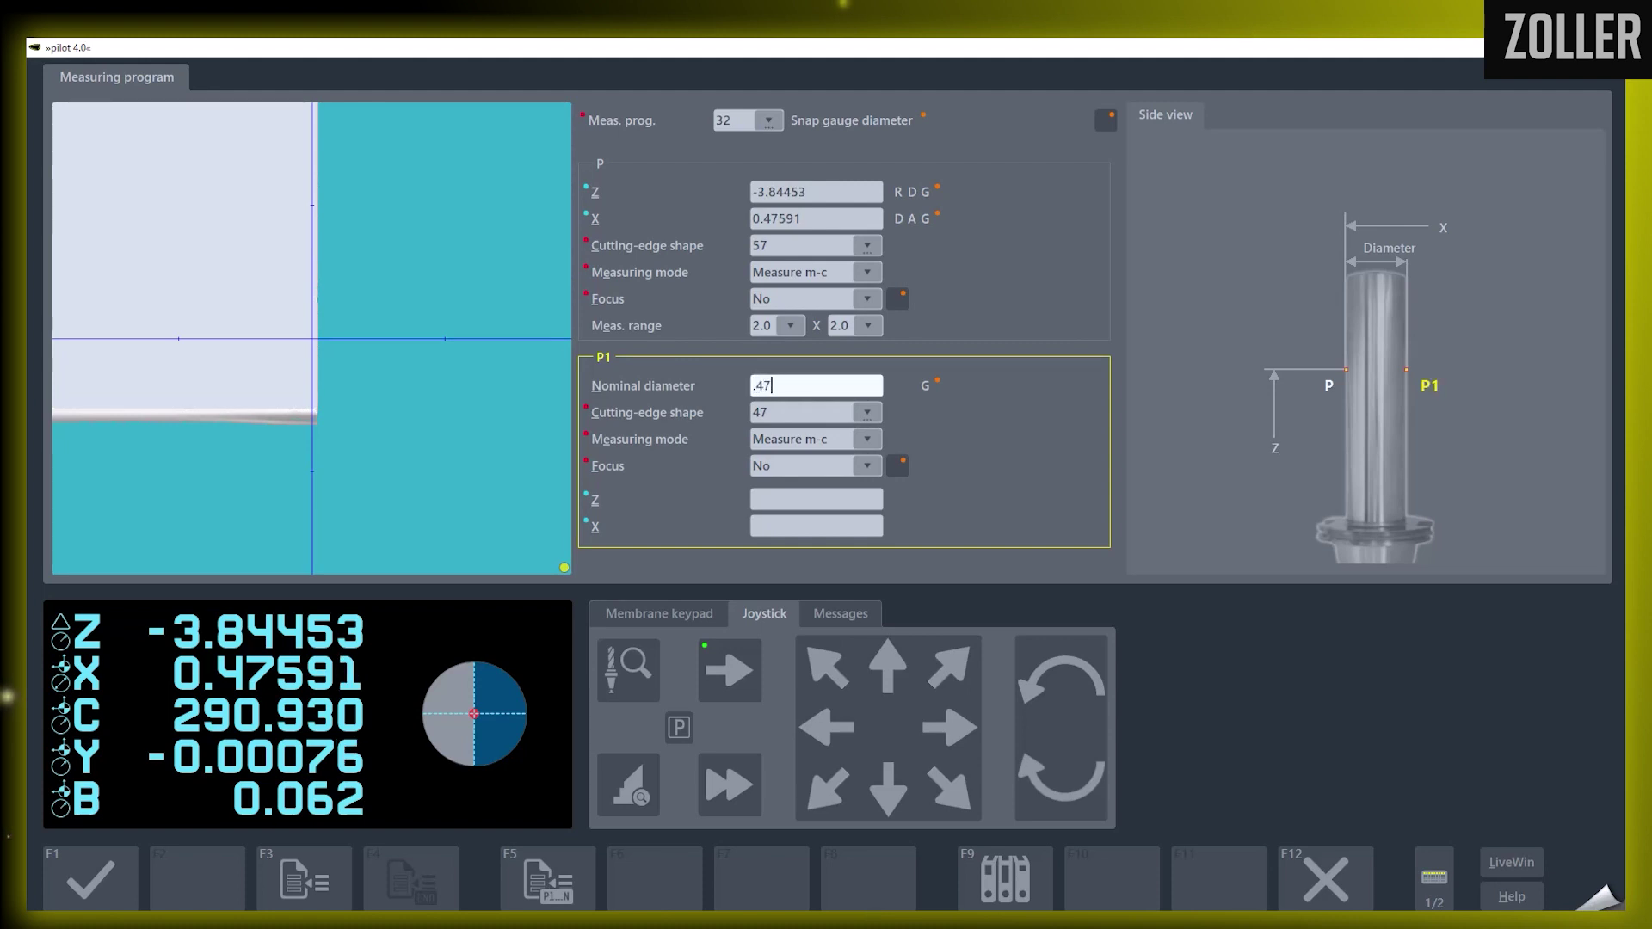
click(927, 387)
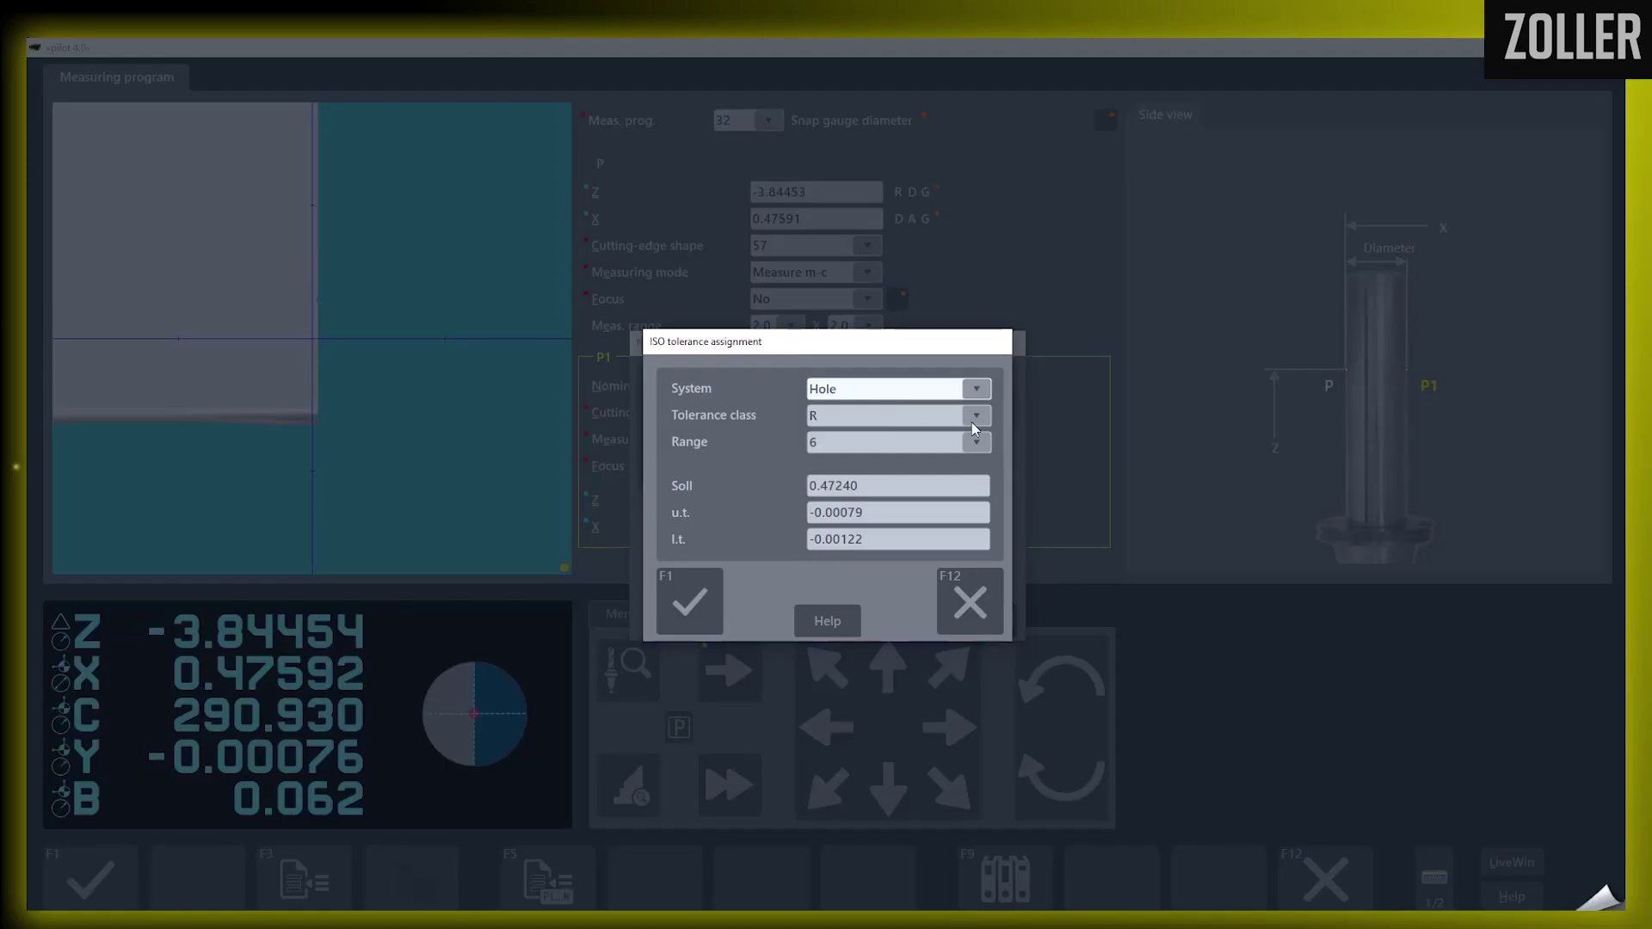
click(986, 420)
click(904, 391)
click(903, 392)
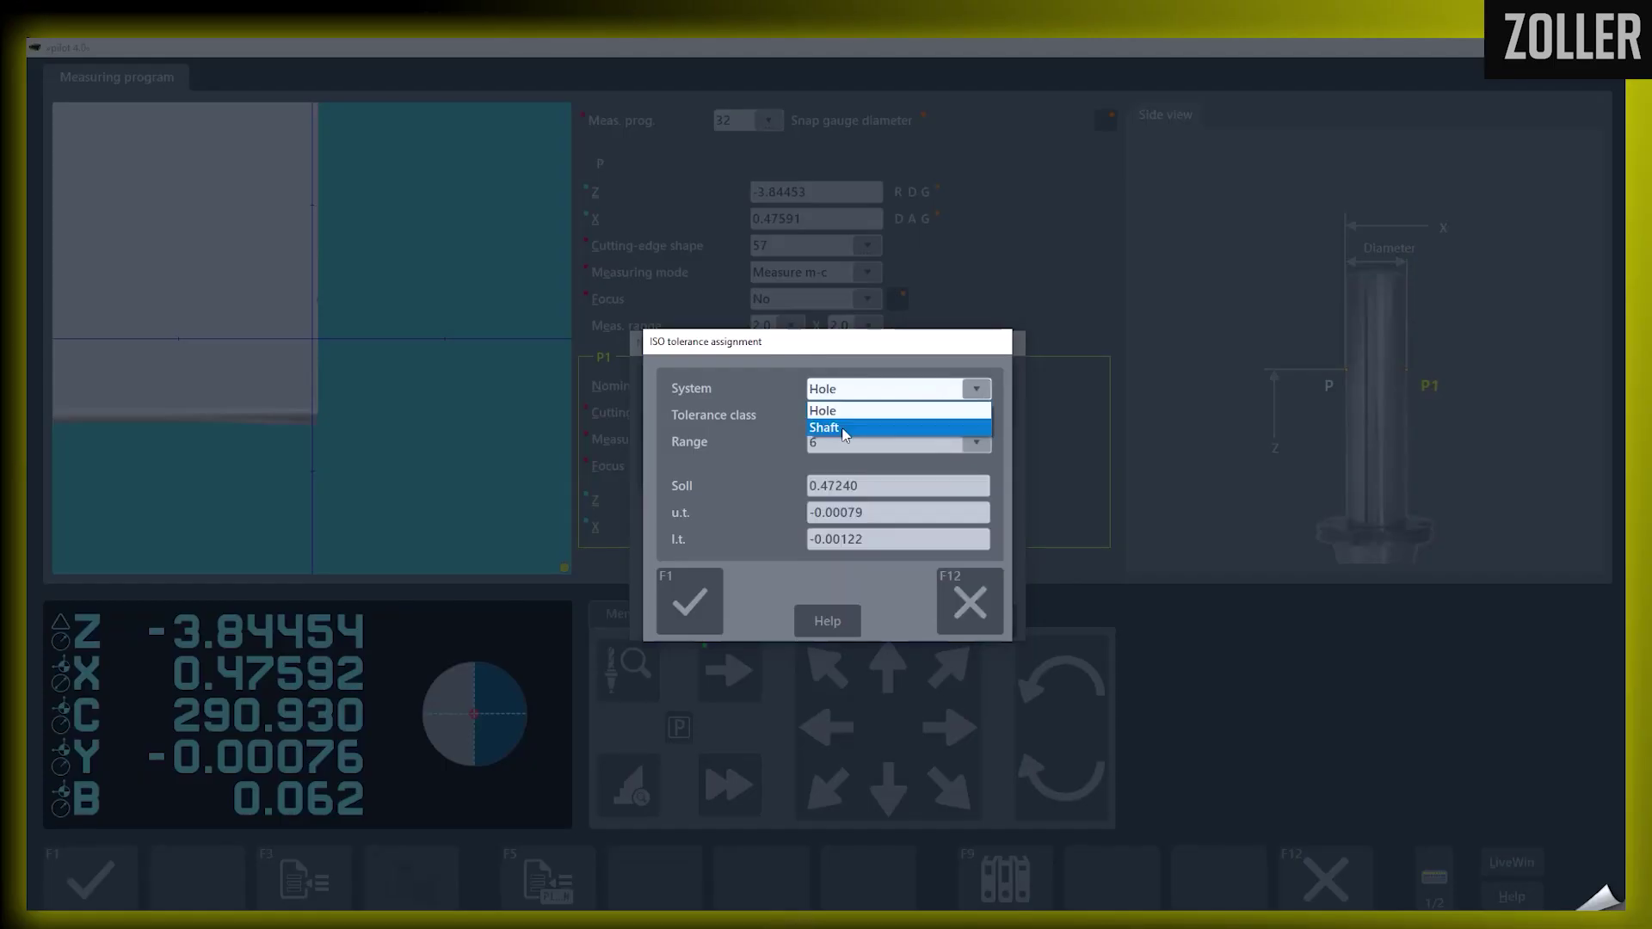
click(847, 429)
click(903, 418)
click(826, 554)
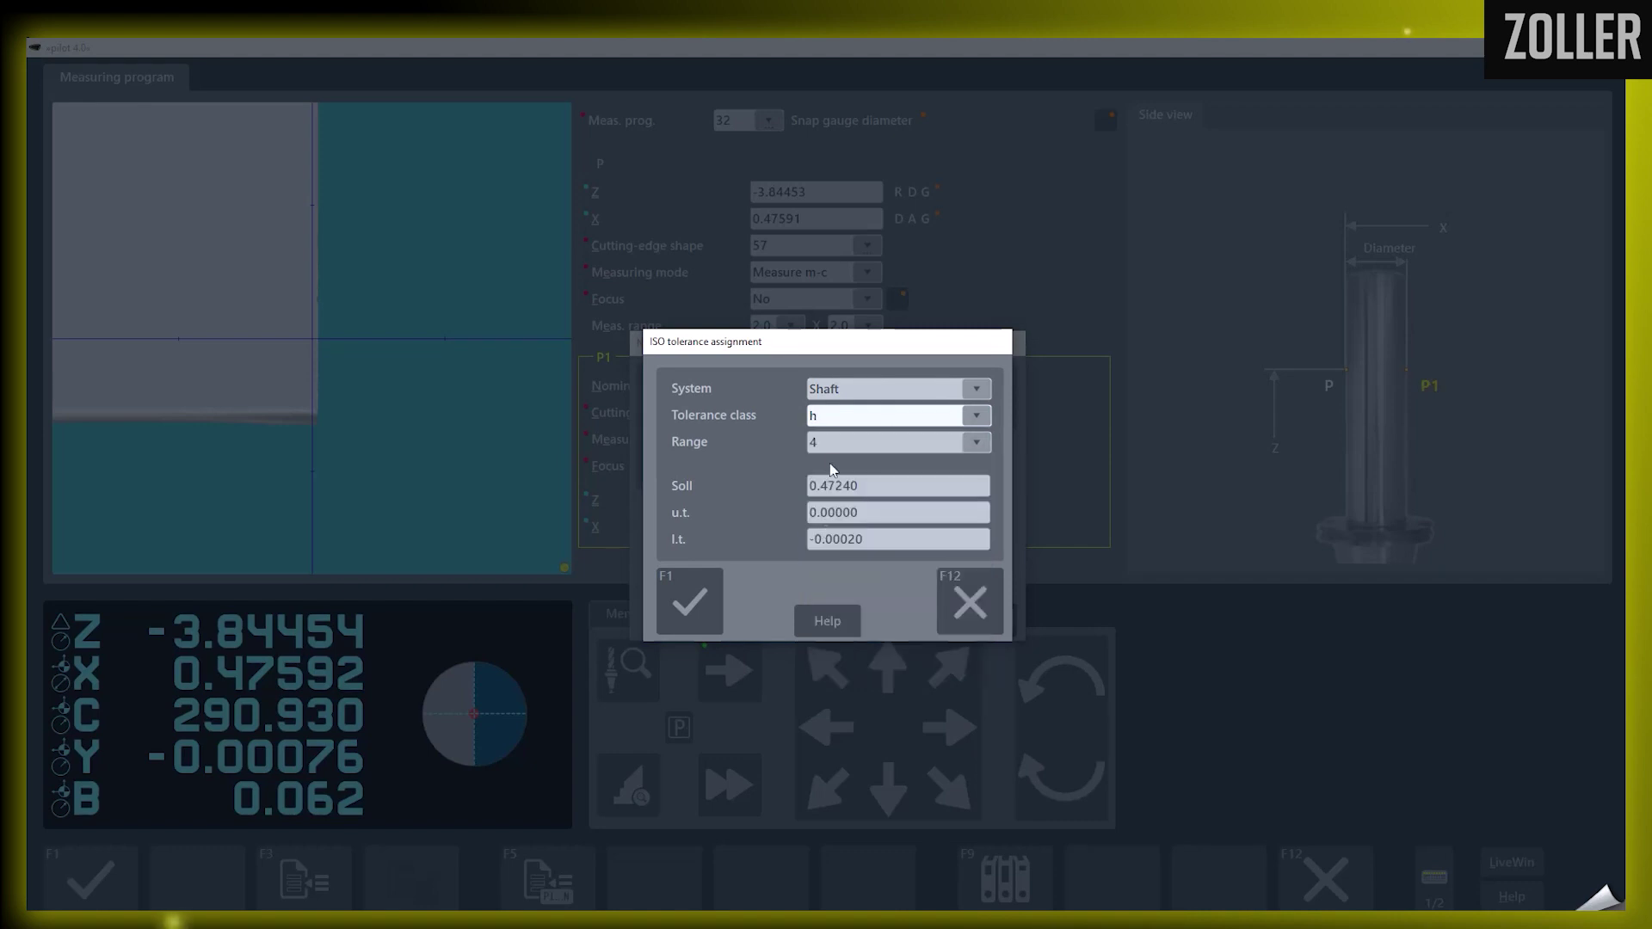
click(827, 443)
click(824, 499)
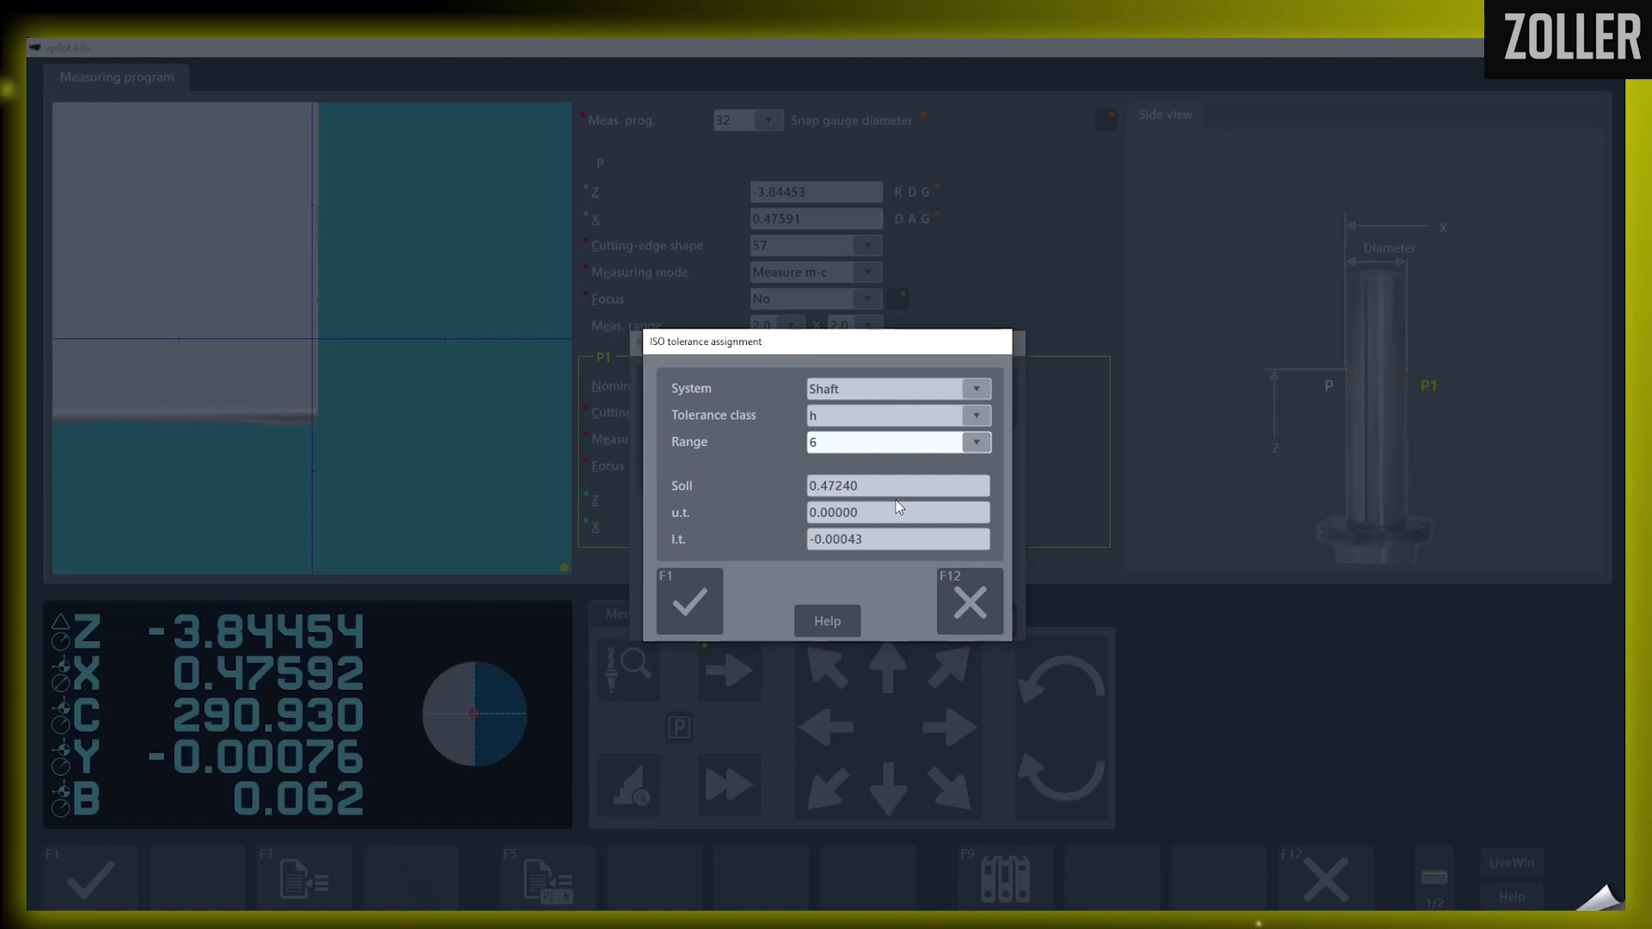
key(F1)
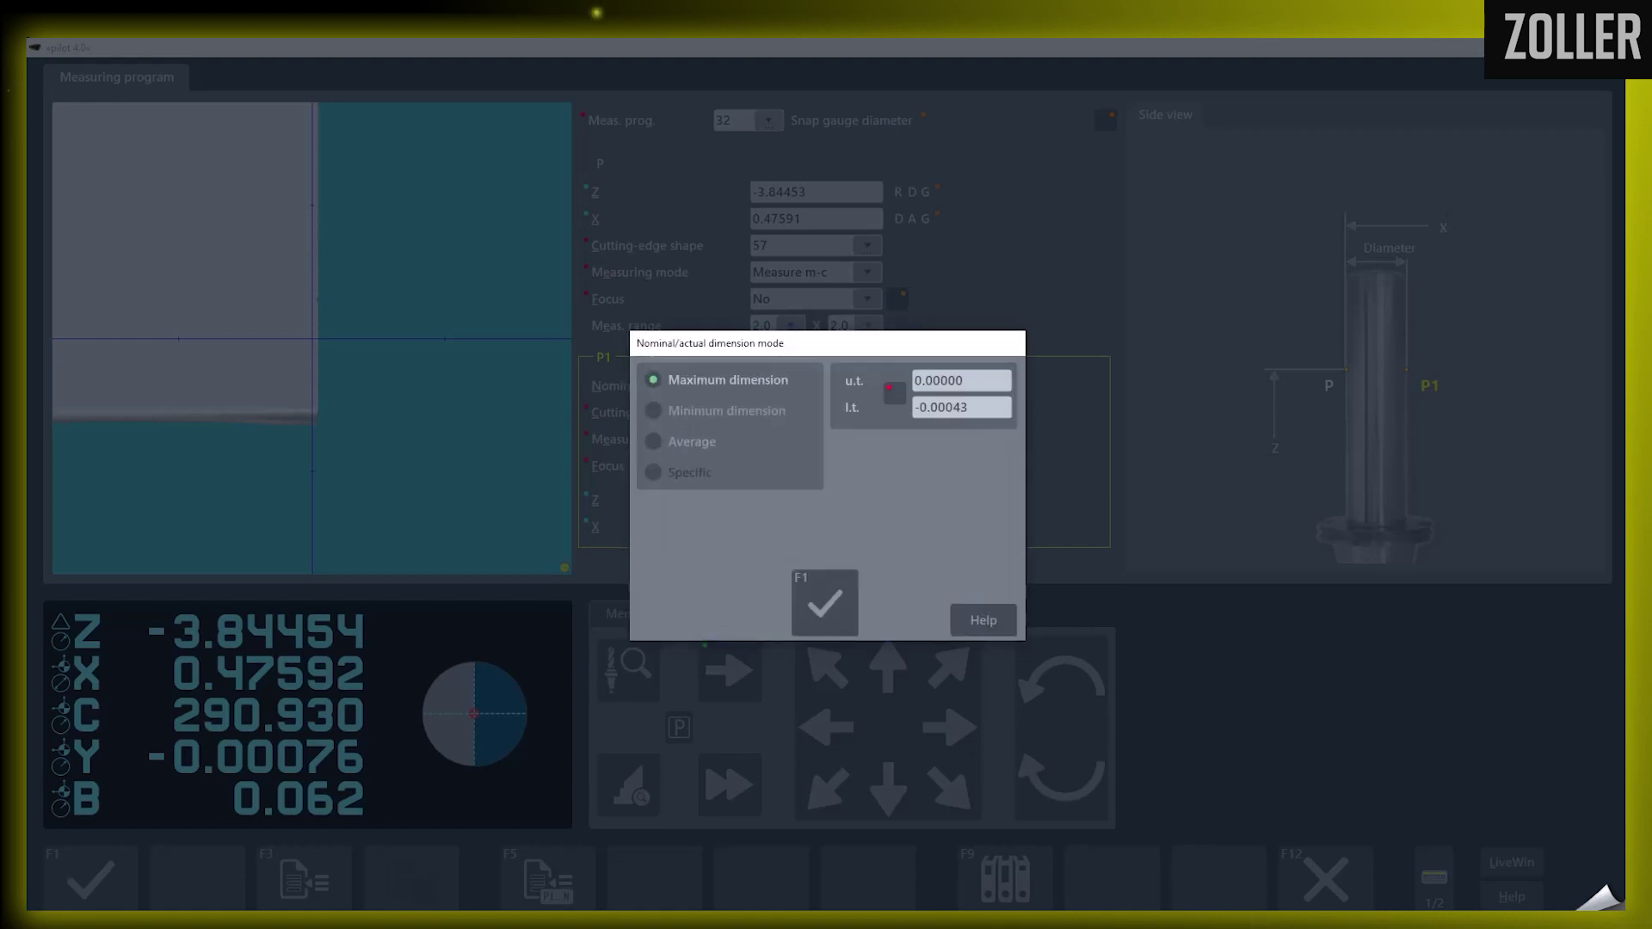
click(826, 605)
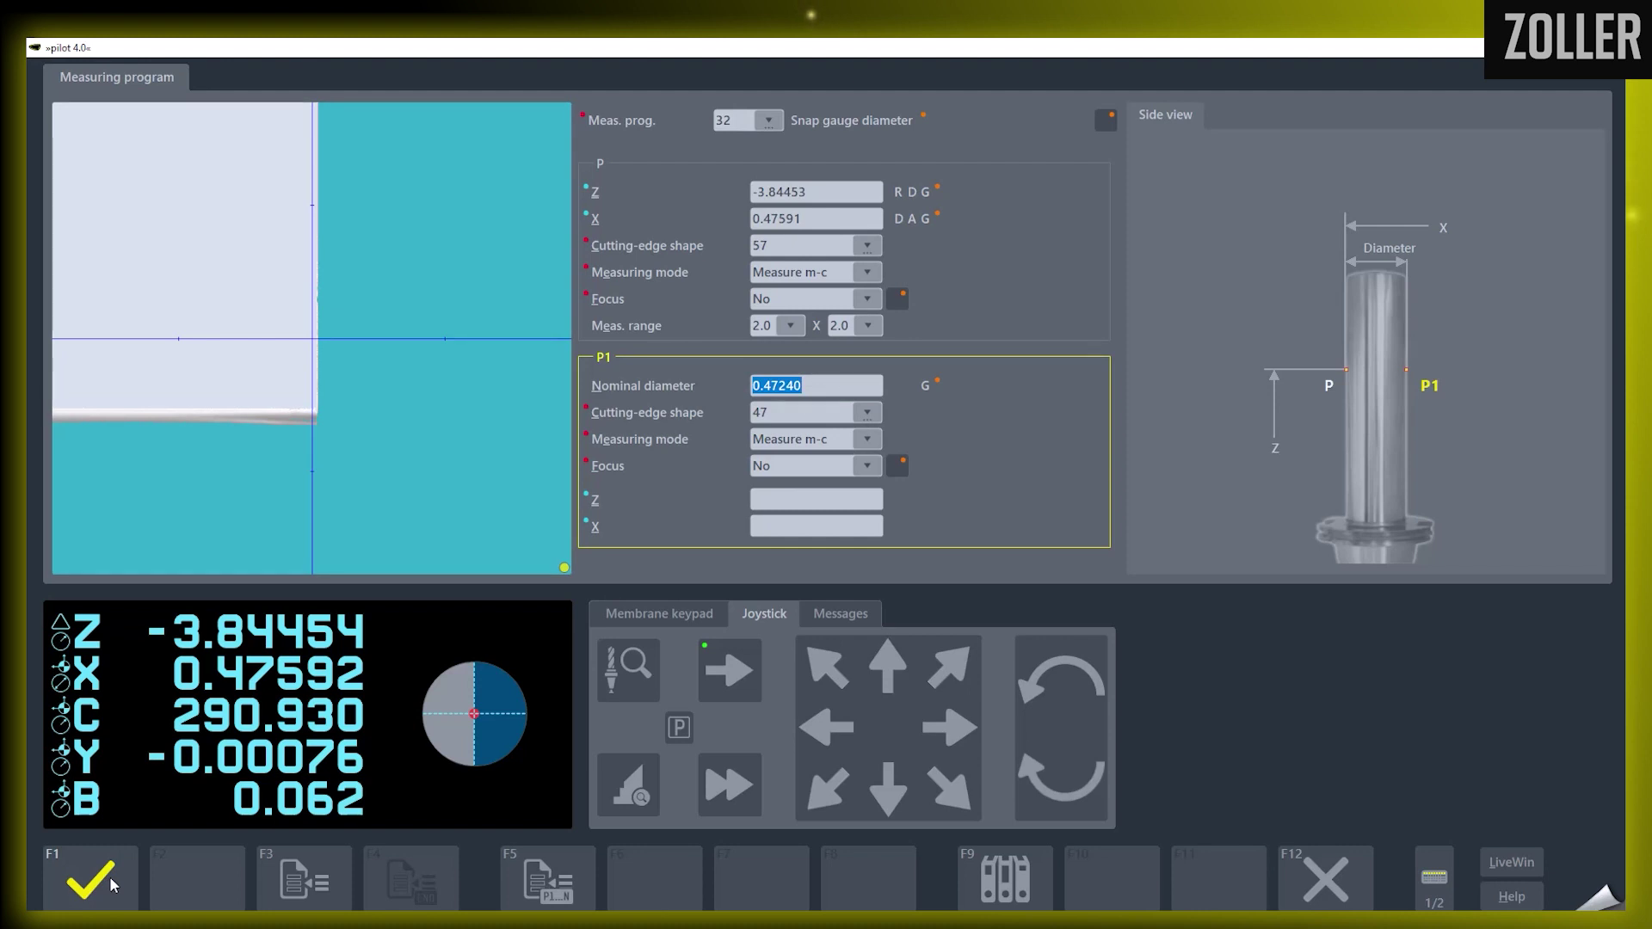
Accept the Snap gauge diameter settings and start measuring step 2
click(110, 876)
key(F5)
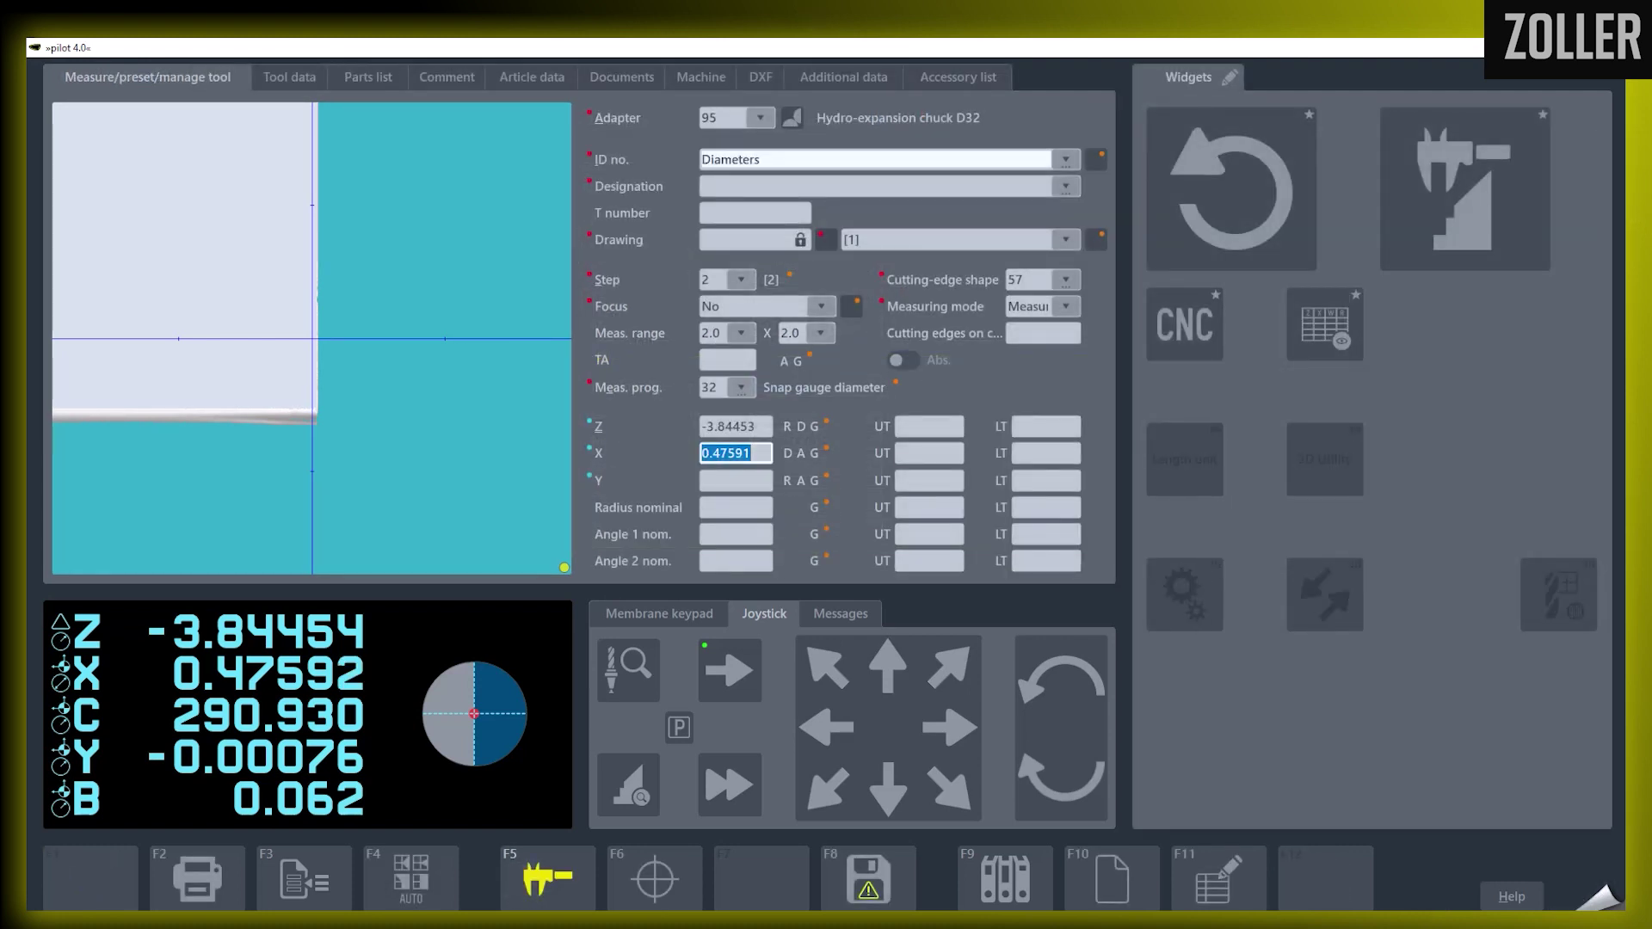